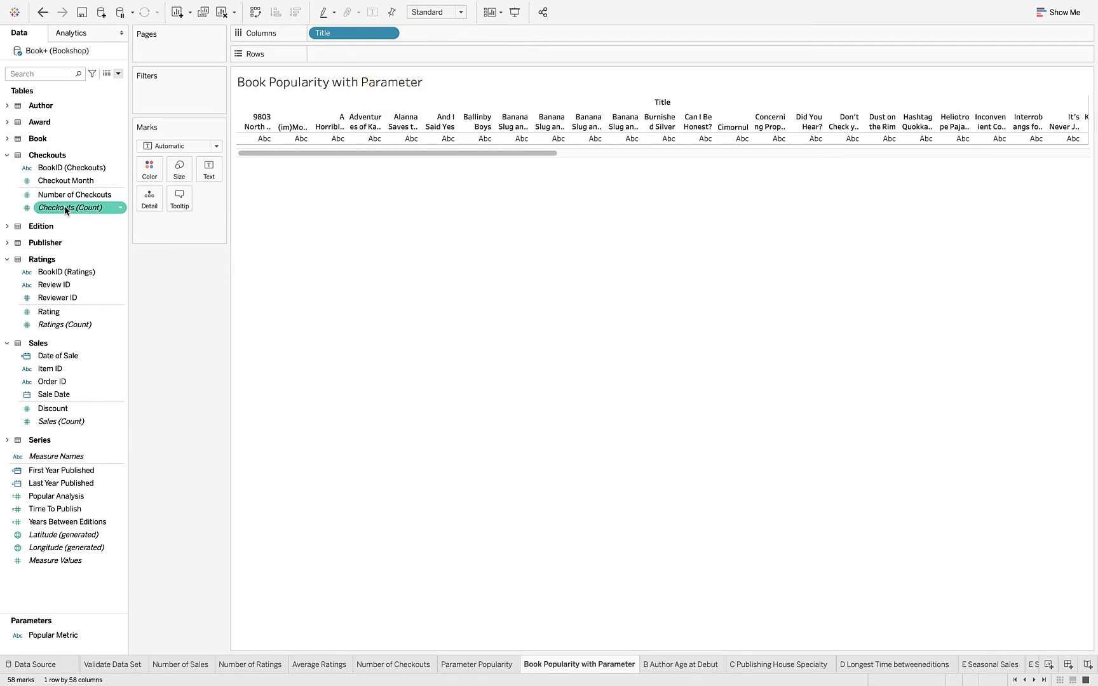
Step: Plot Number of Checkouts on Rows against Title and sort the bars in descending order
left_click_drag(75, 194, 350, 57)
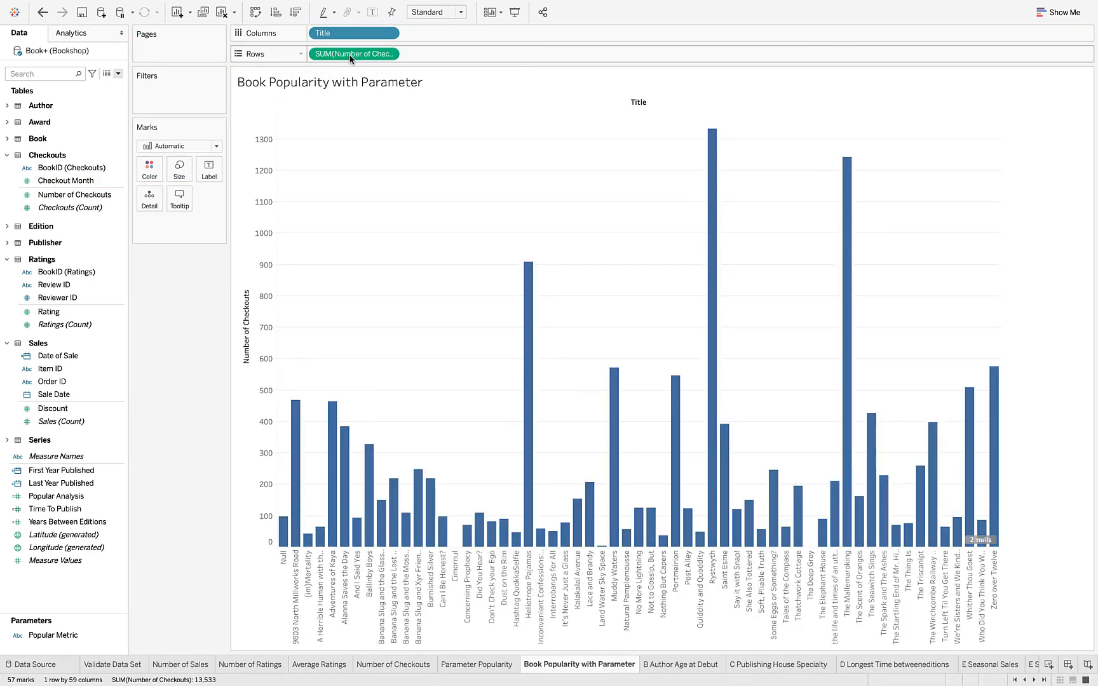
left_click(295, 12)
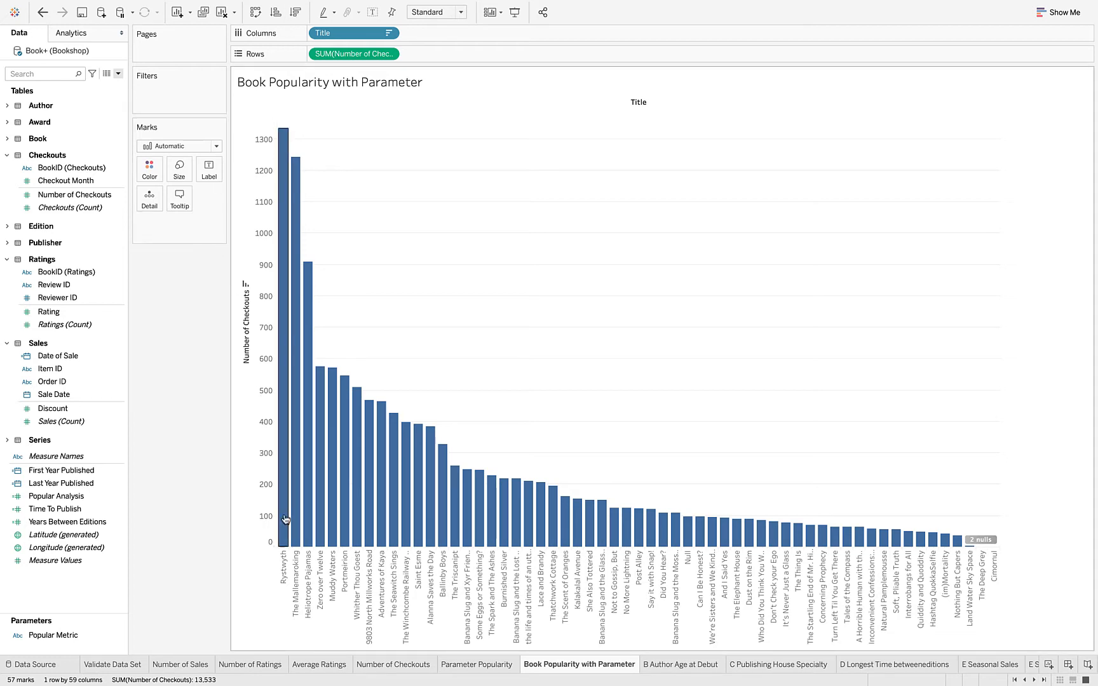
mouse_move(282, 518)
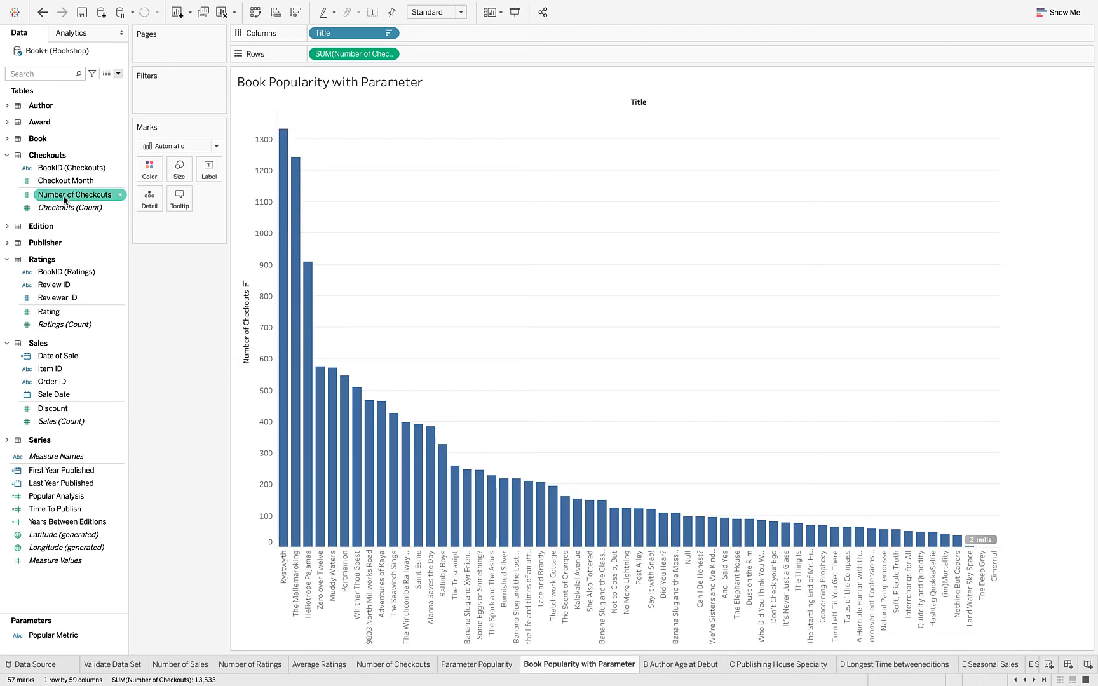
left_click(54, 316)
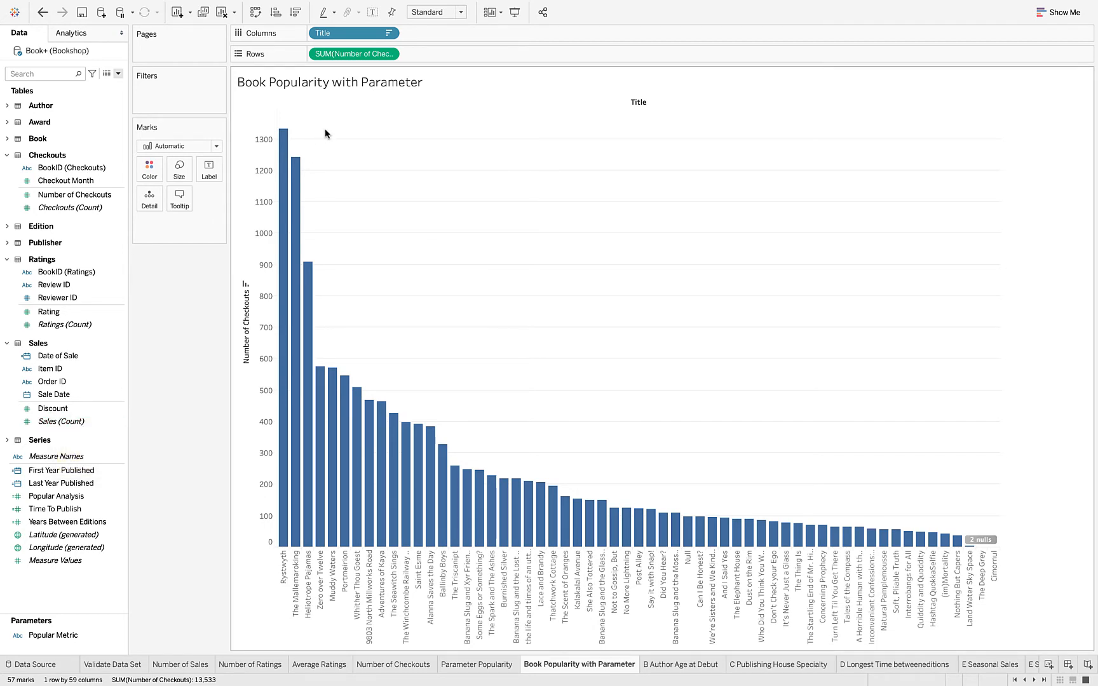
Step: Review the sales, ratings, average ratings and checkouts sheets, and return to Book Popularity with Parameter
left_click(116, 665)
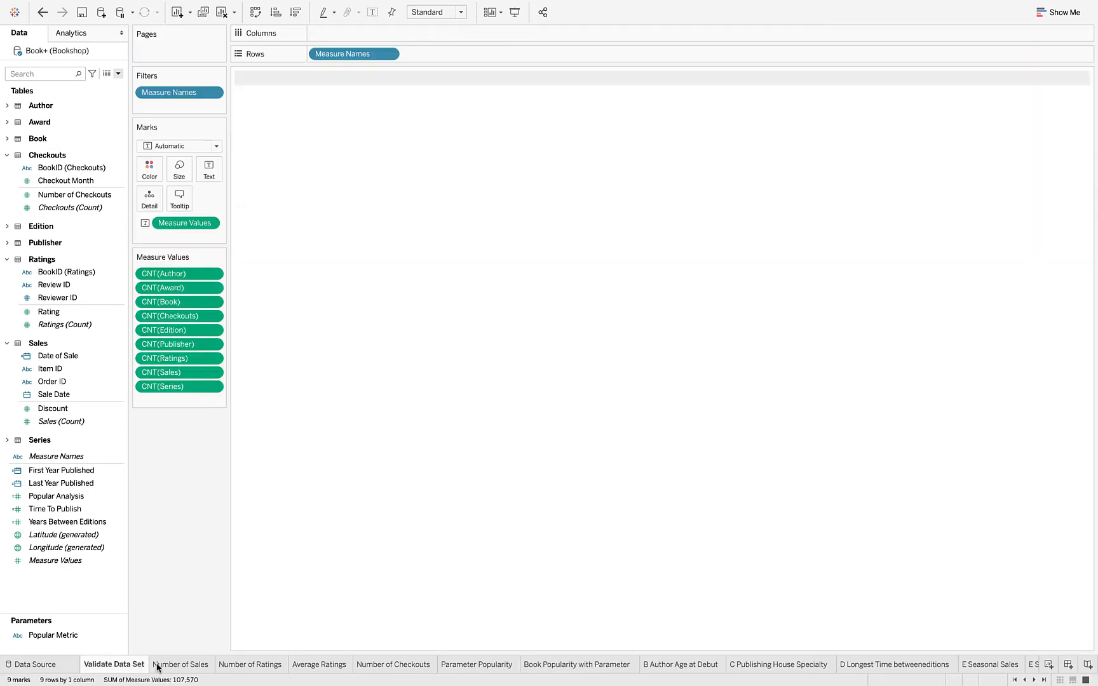
left_click(158, 666)
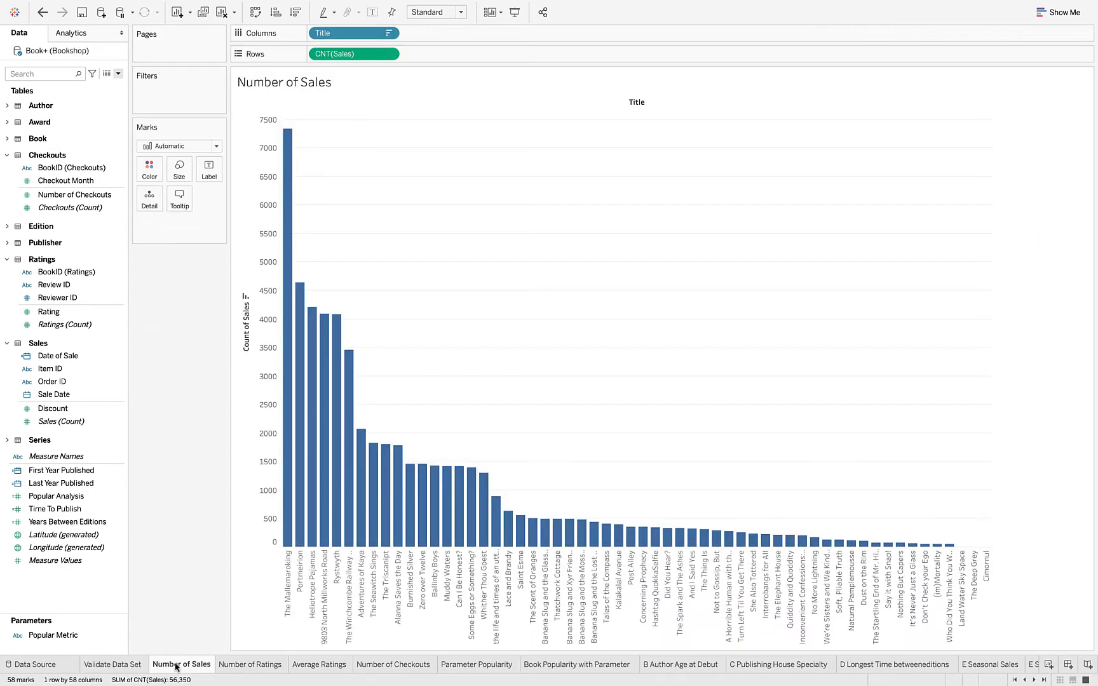
left_click(237, 664)
left_click(311, 664)
left_click(362, 665)
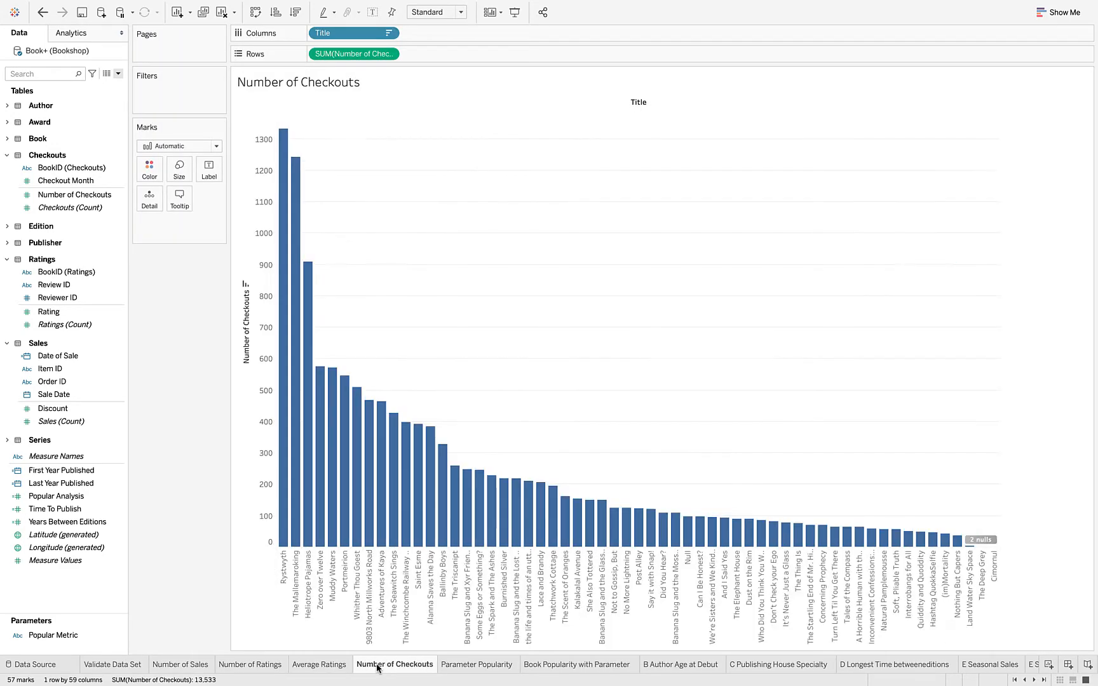
left_click(574, 665)
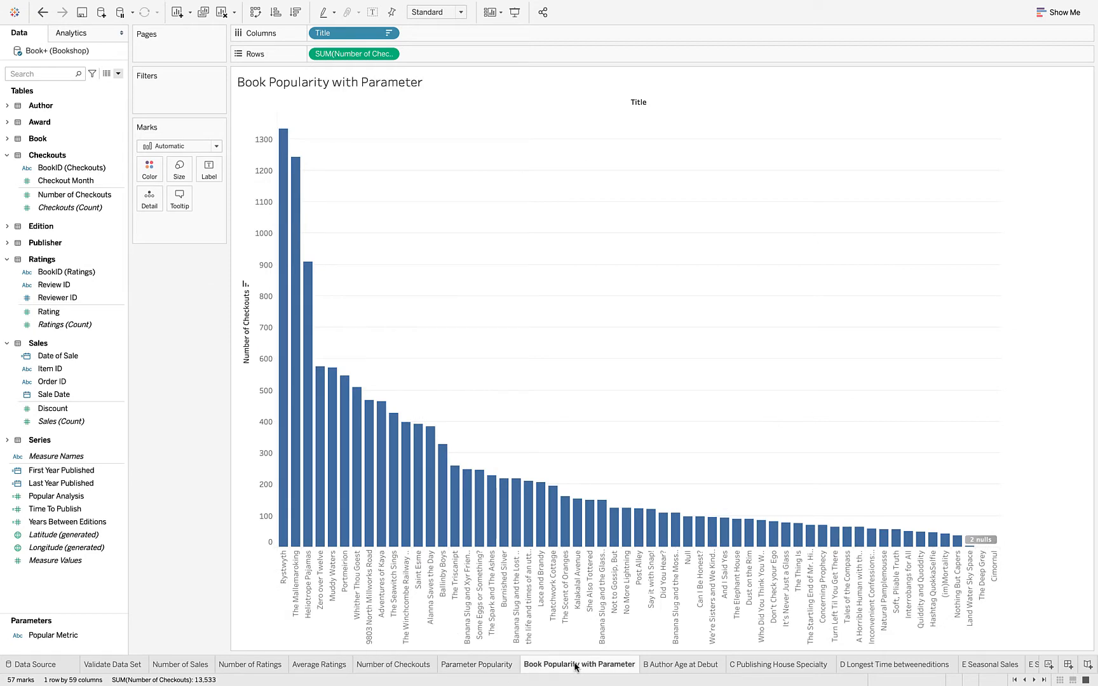
Step: Remove Number of Checkouts from Rows and start a new parameter named Choose Measure for Popularity
left_click_drag(357, 55, 184, 304)
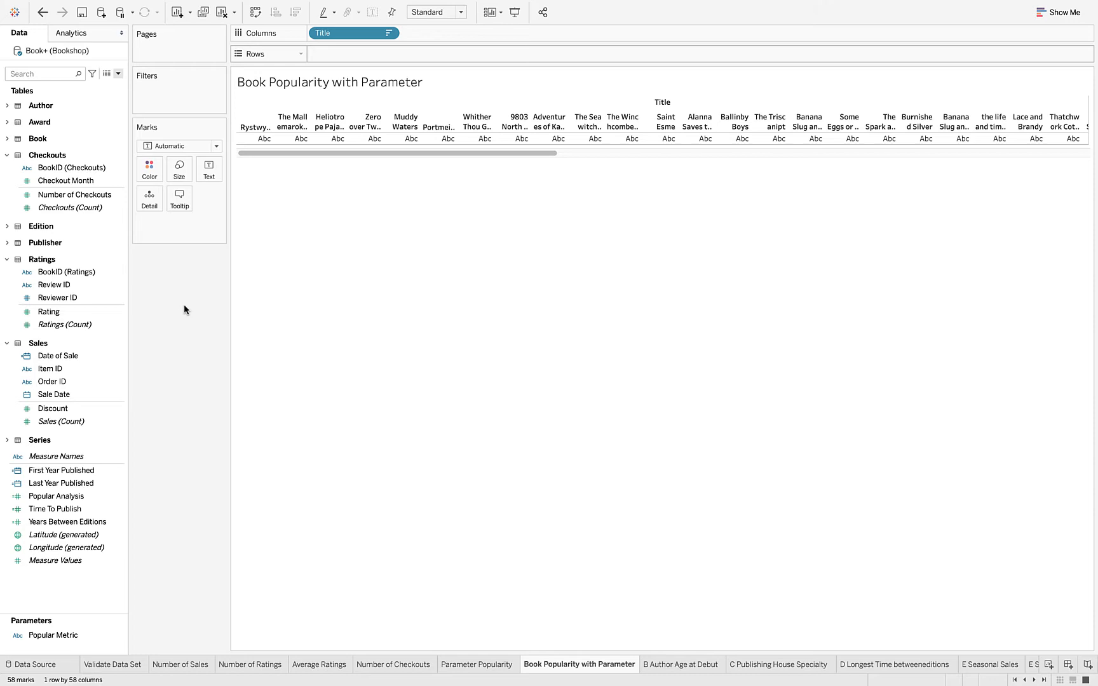
left_click(118, 76)
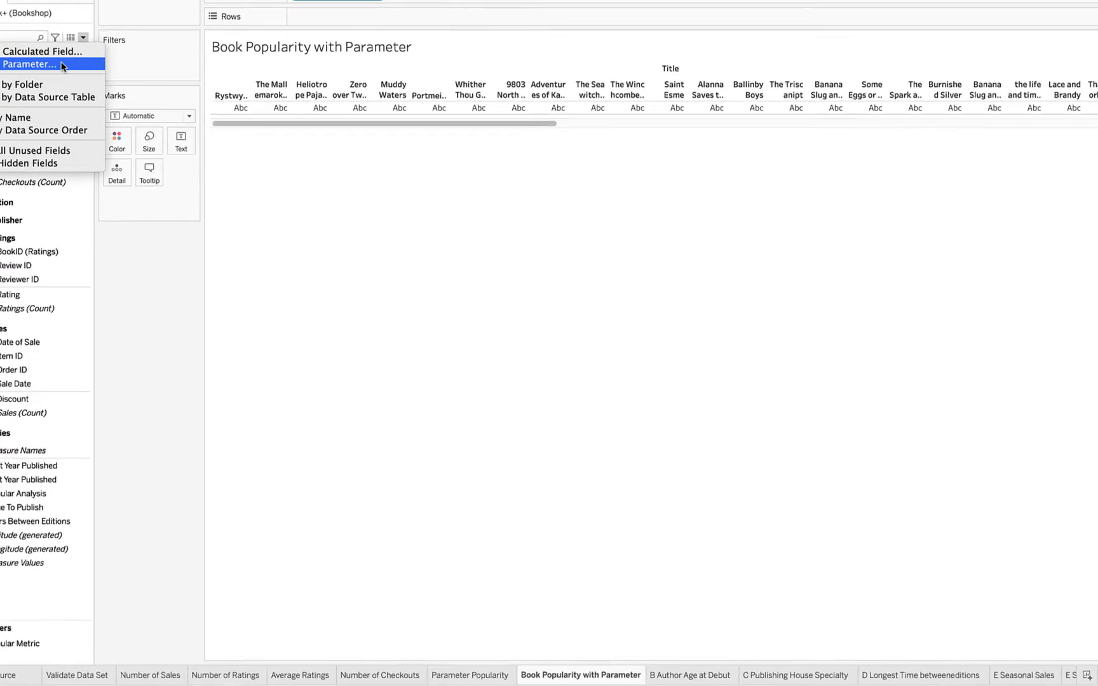
left_click(109, 98)
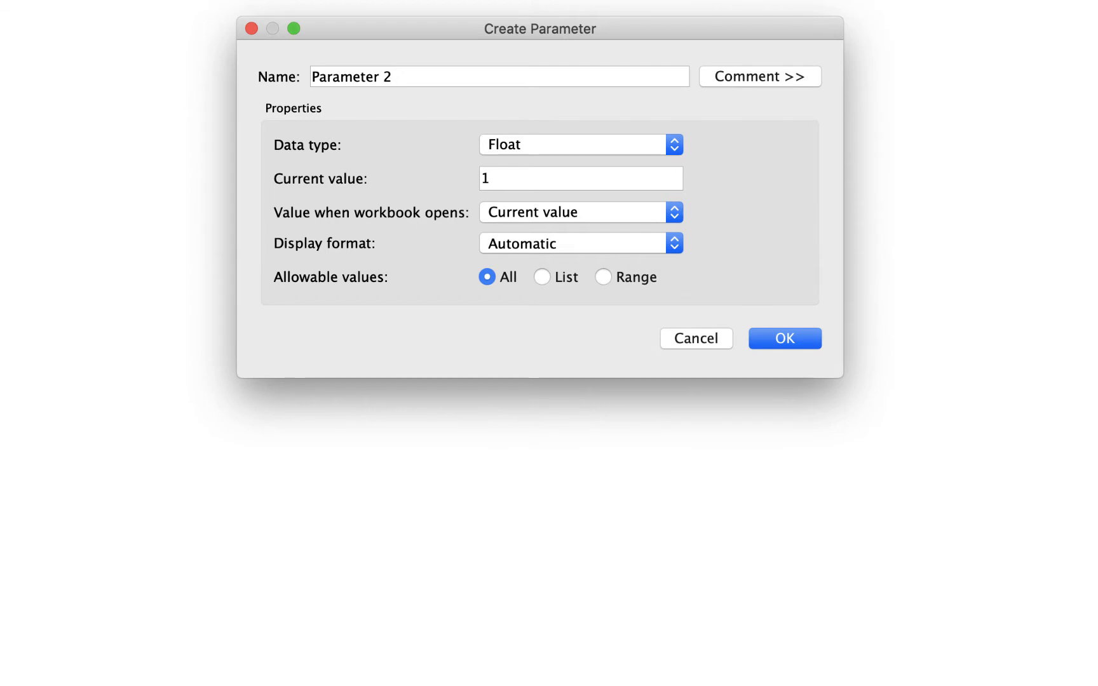
key("BackSpace")
key("BackSpace")
key("BackSpace")
key("BackSpace")
key("BackSpace")
key("BackSpace")
key("BackSpace")
key("BackSpace")
key("BackSpace")
key("BackSpace")
key("BackSpace")
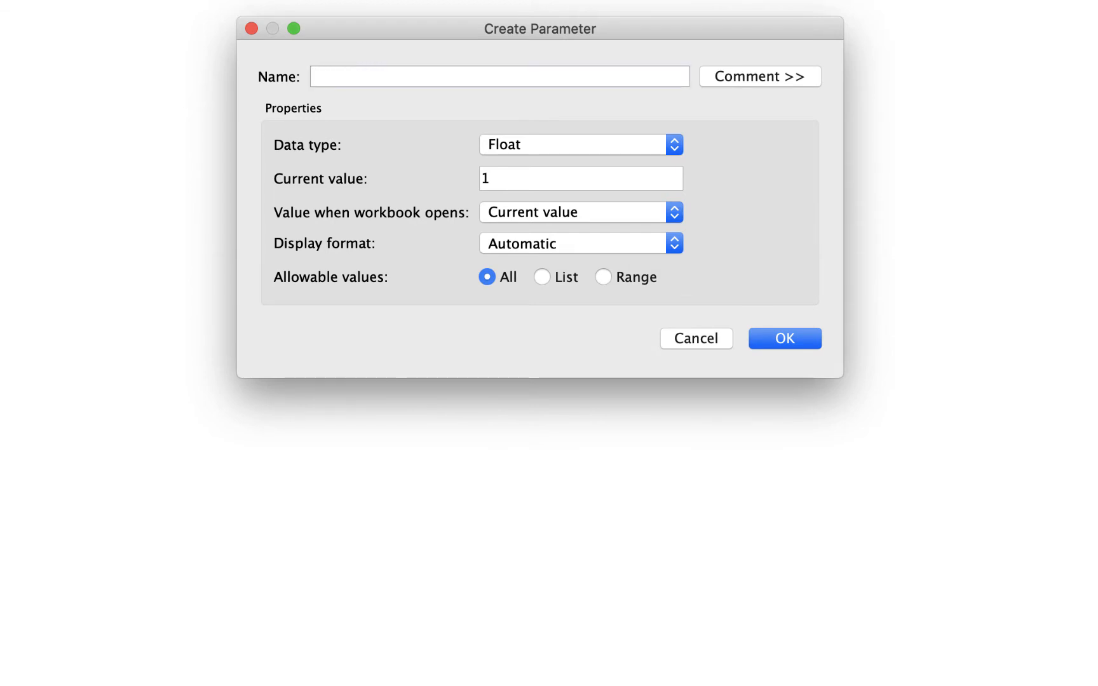
type("Choose Mea")
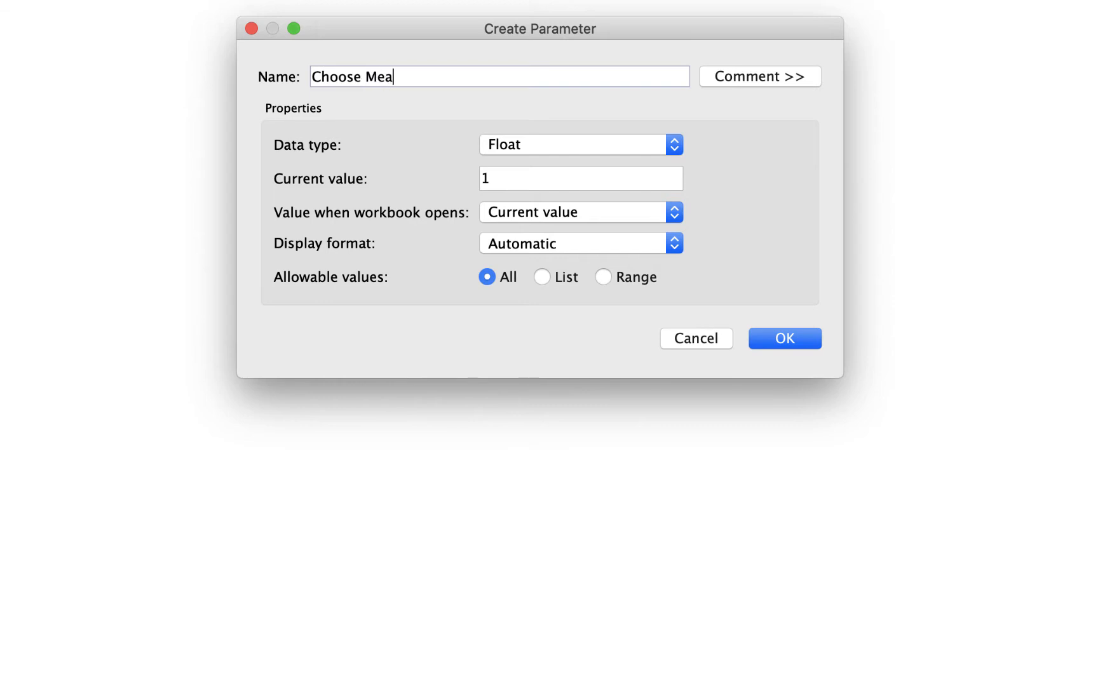
type("sure to")
key("BackSpace")
key("BackSpace")
type("for Pop")
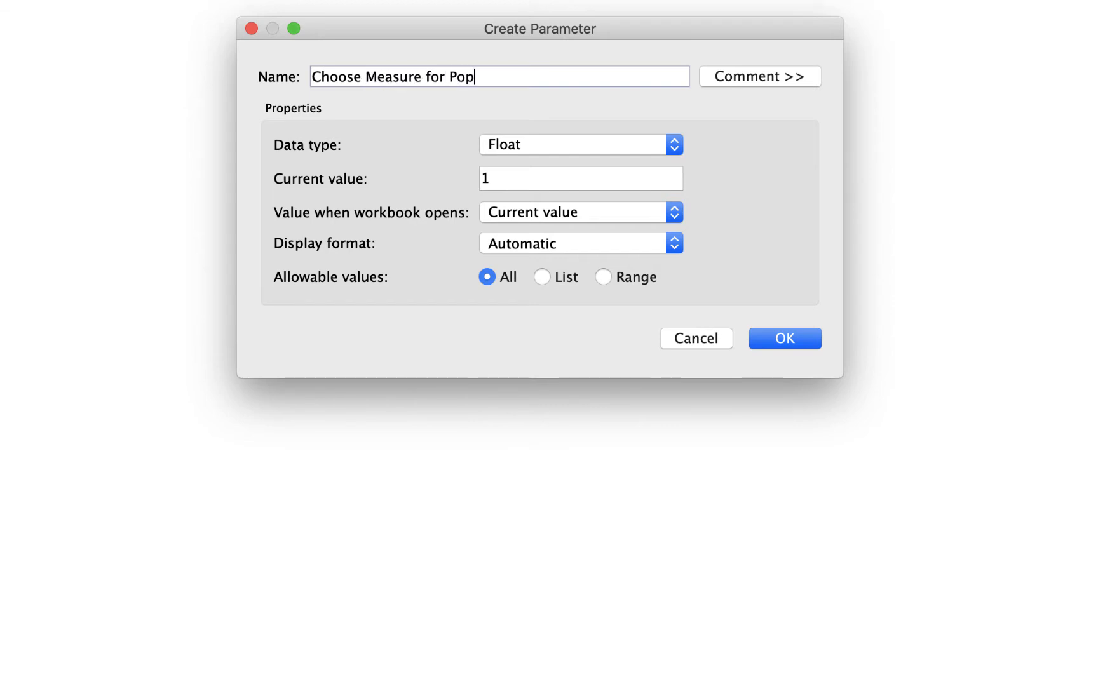
type("ularity")
Step: Set the parameter's data type to String and restrict its allowable values to a list
left_click(560, 136)
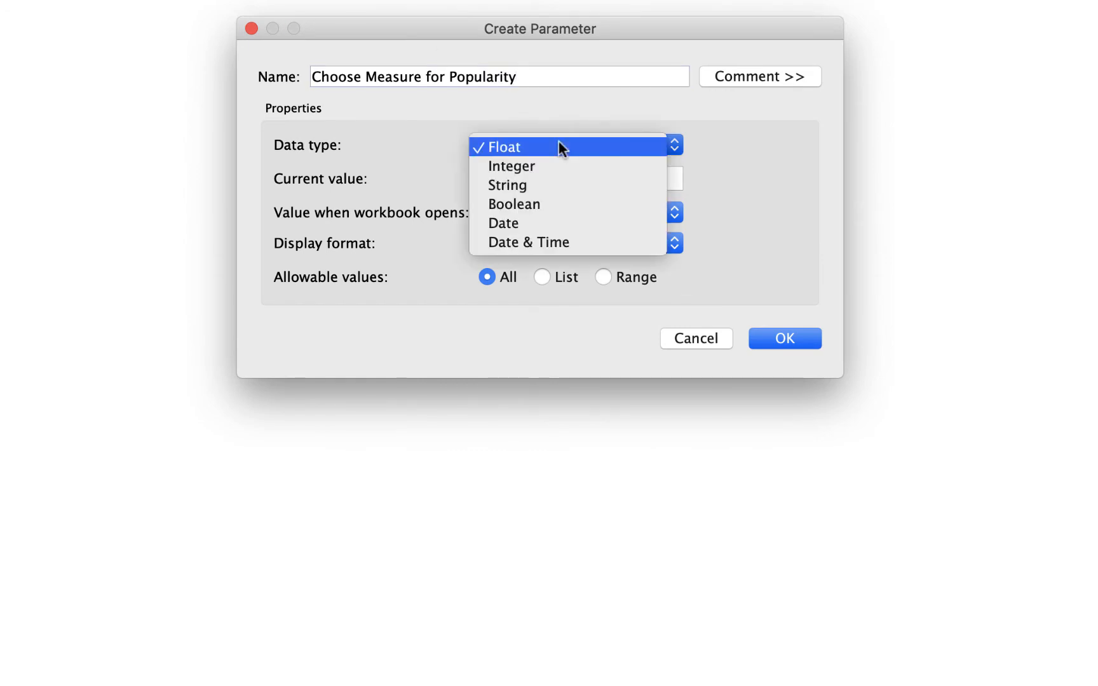
left_click(531, 181)
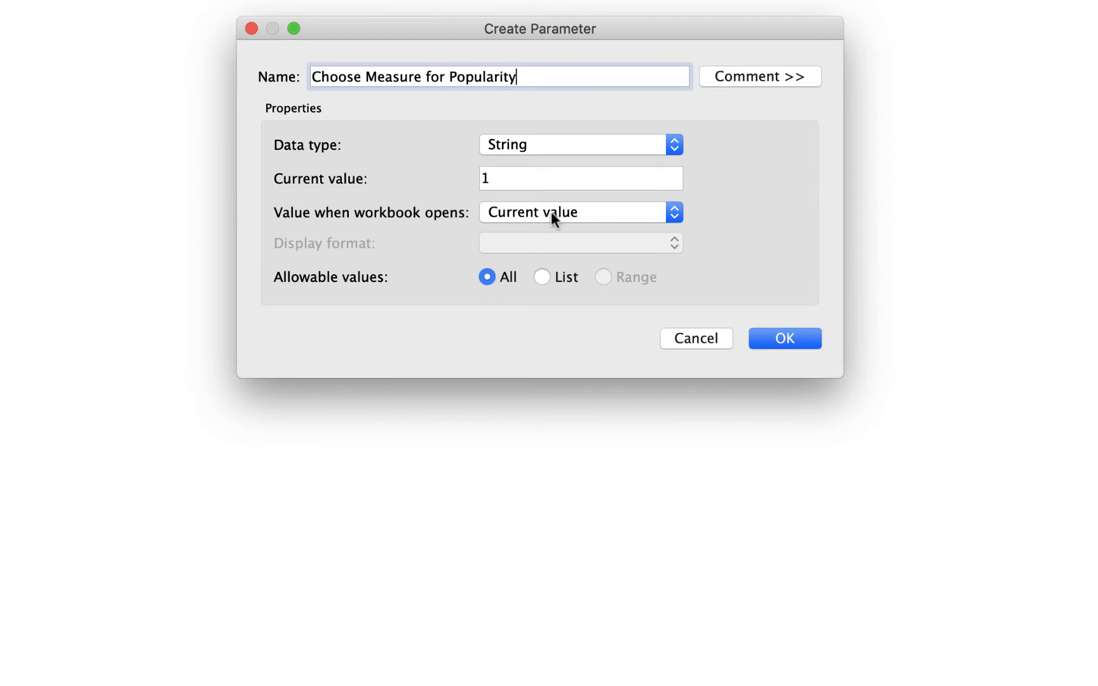
left_click(537, 277)
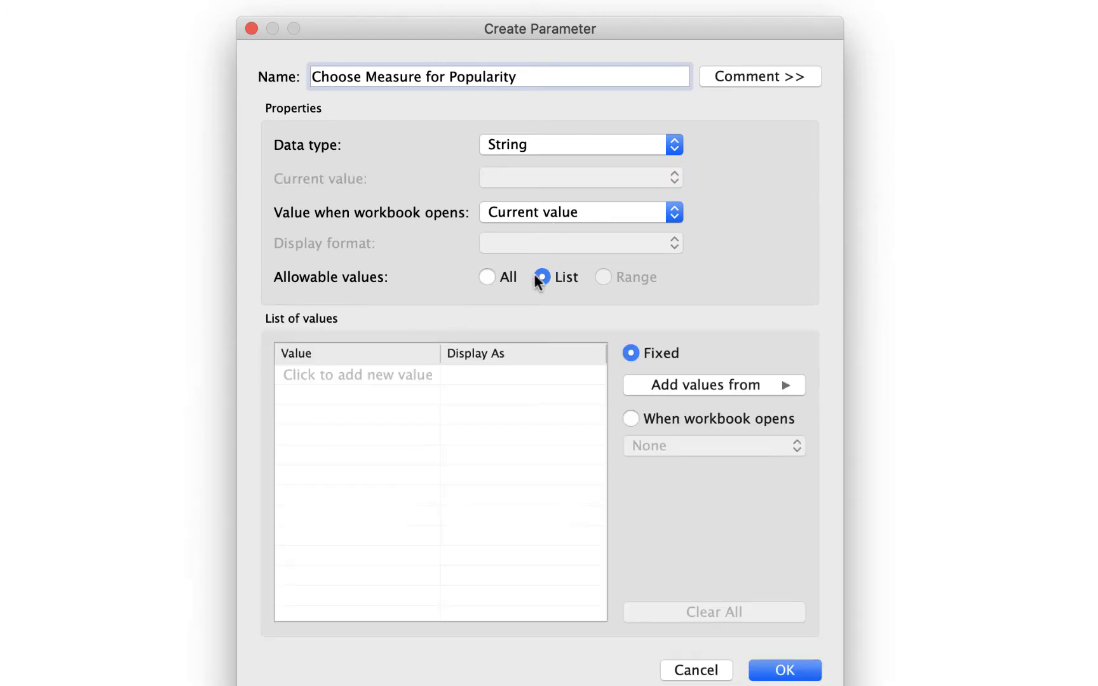
Step: Add Sales and Ratings as the first two values in the parameter's list
left_click(386, 375)
type("Sale")
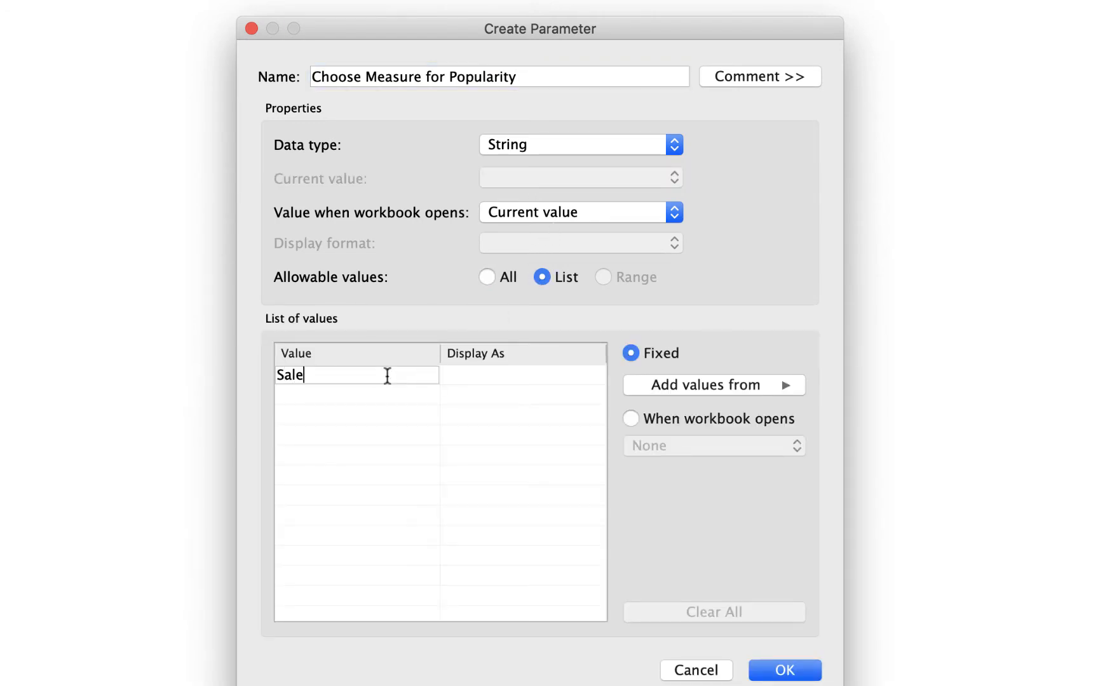
type("s")
key("Return")
left_click(387, 375)
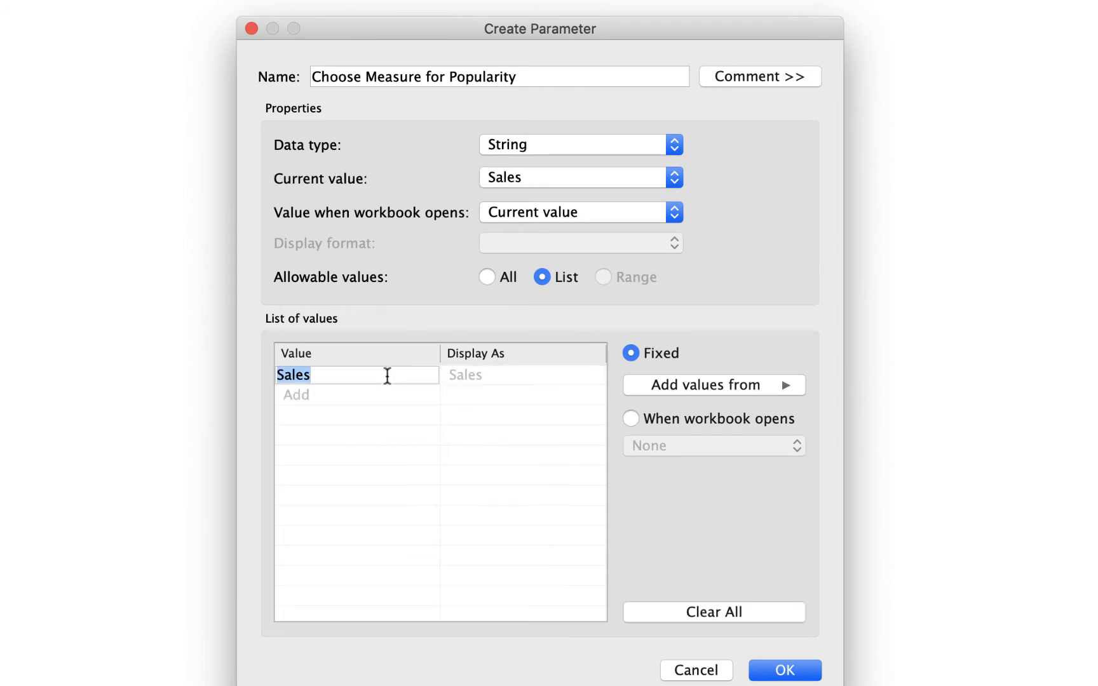
left_click(352, 396)
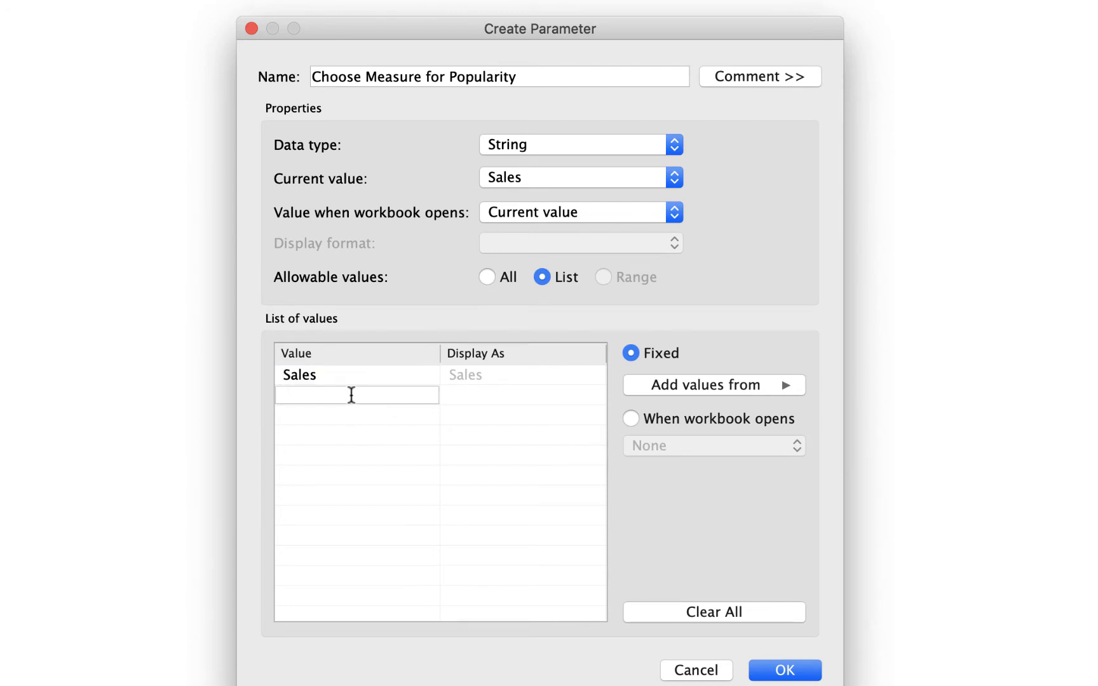
type("Ratings")
key("Return")
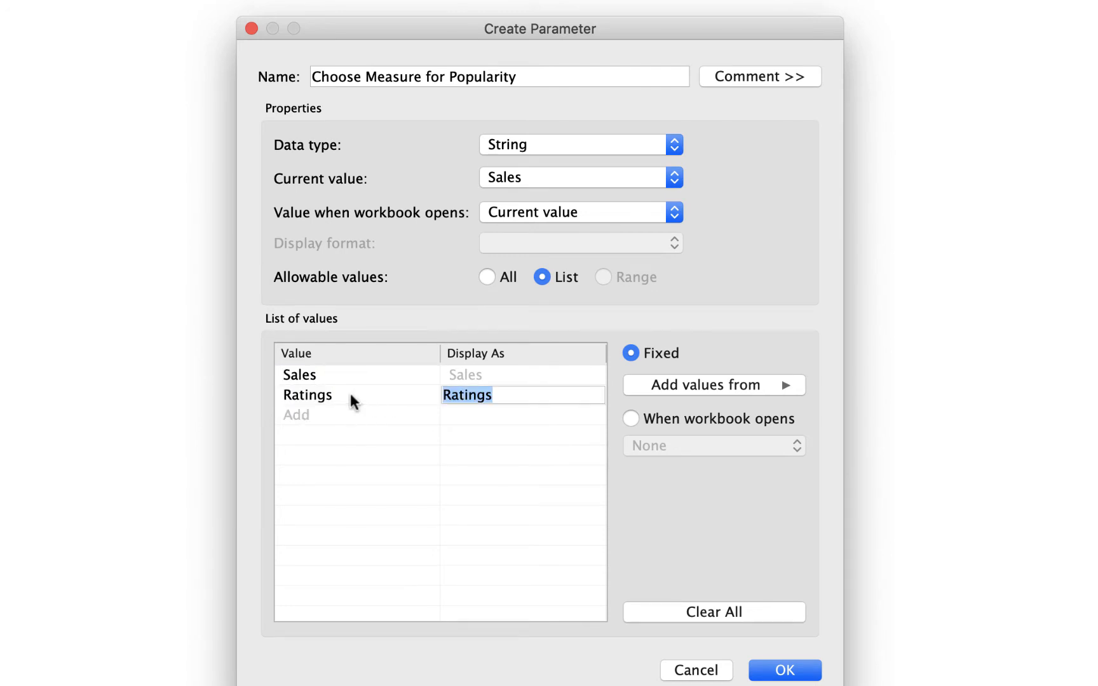
Step: Add Average Ratings and Number of Checkouts to the list of values and create the parameter
left_click(323, 415)
type("Average ")
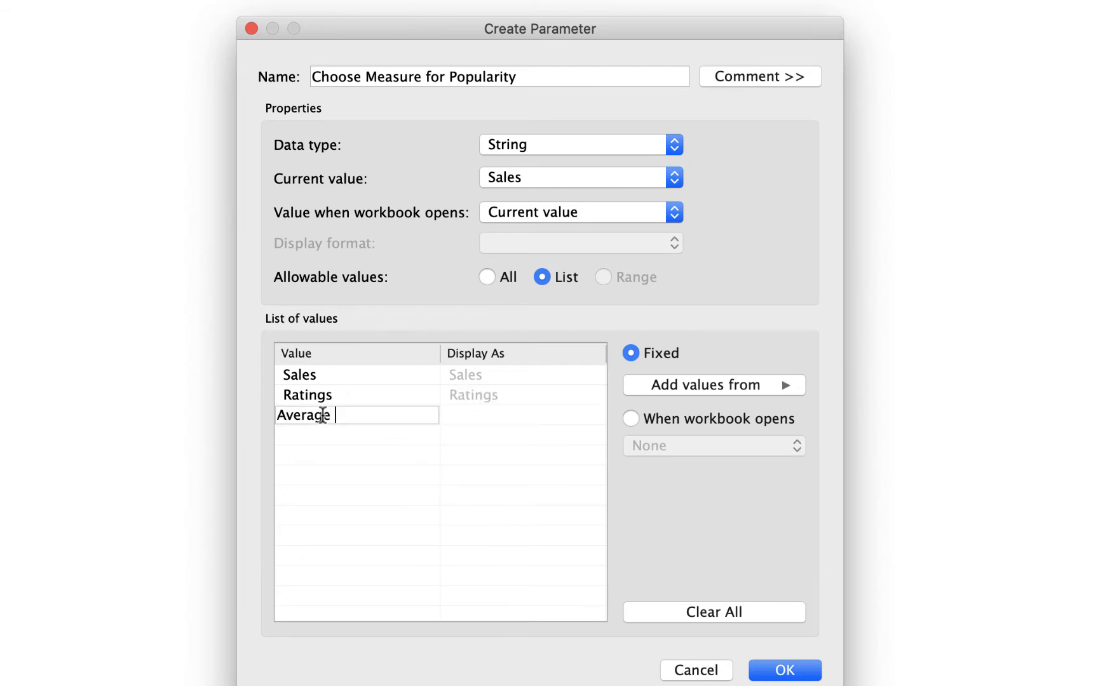
type("Ratings")
key("Return")
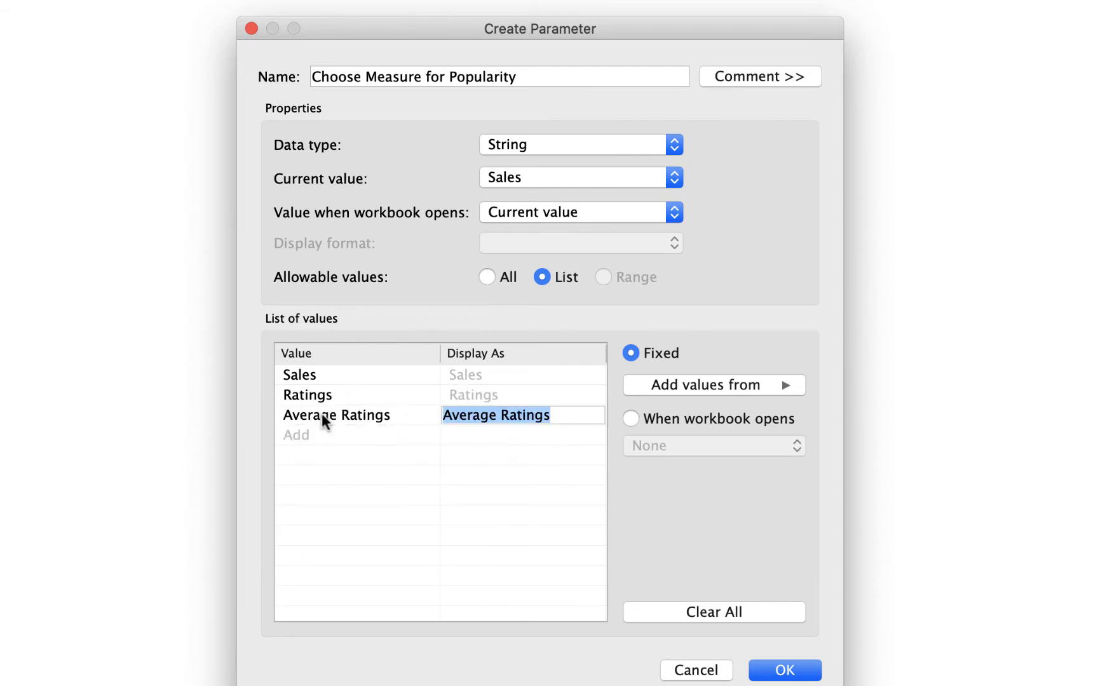
left_click(310, 438)
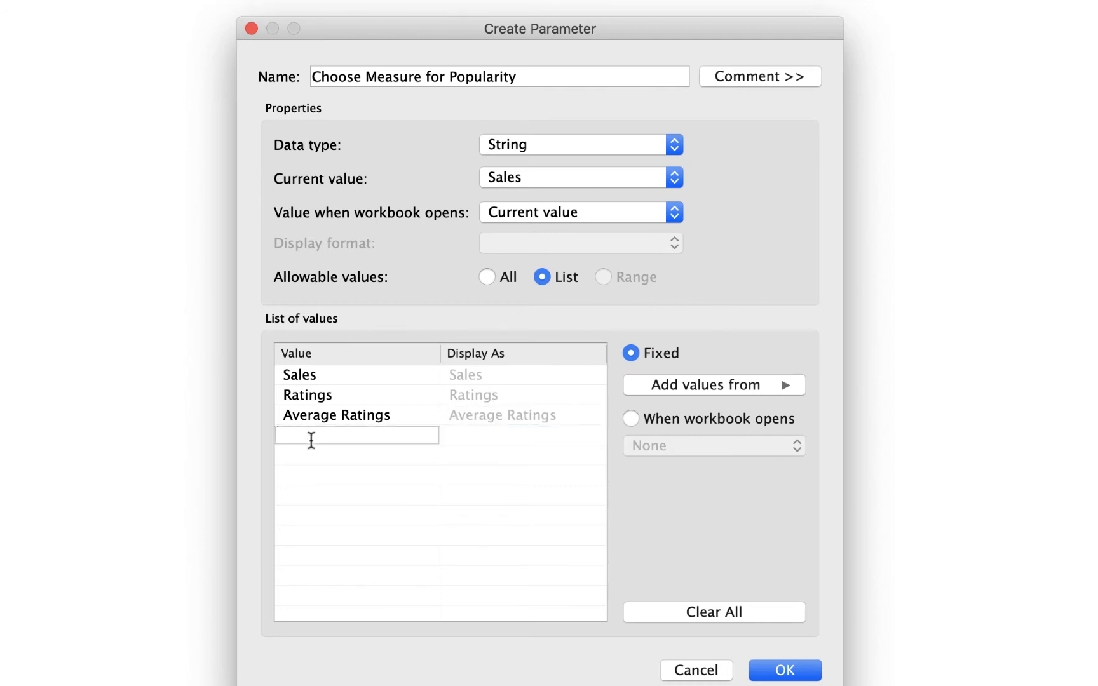
type("Number of Checkouts")
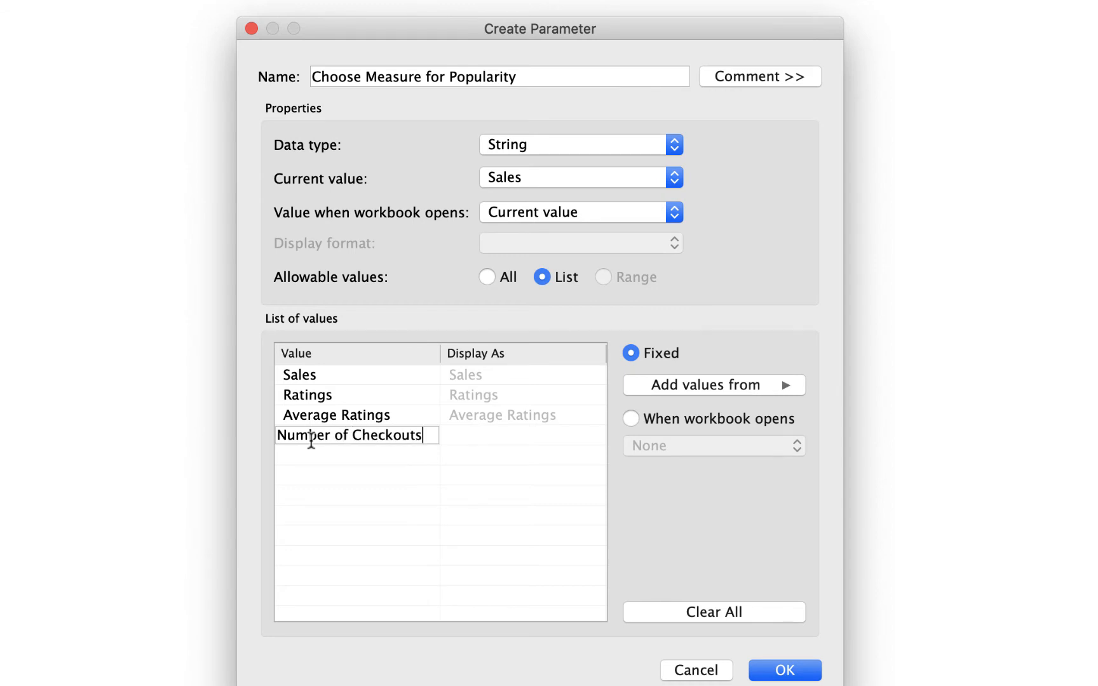
key("Return")
left_click(316, 455)
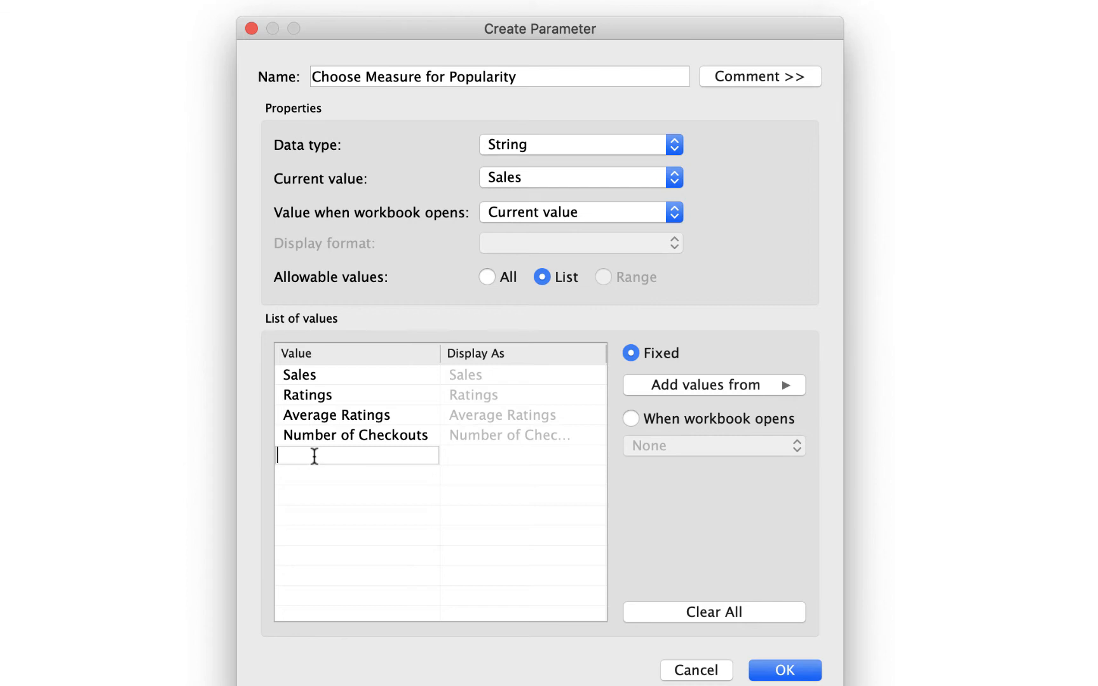
double_click(281, 374)
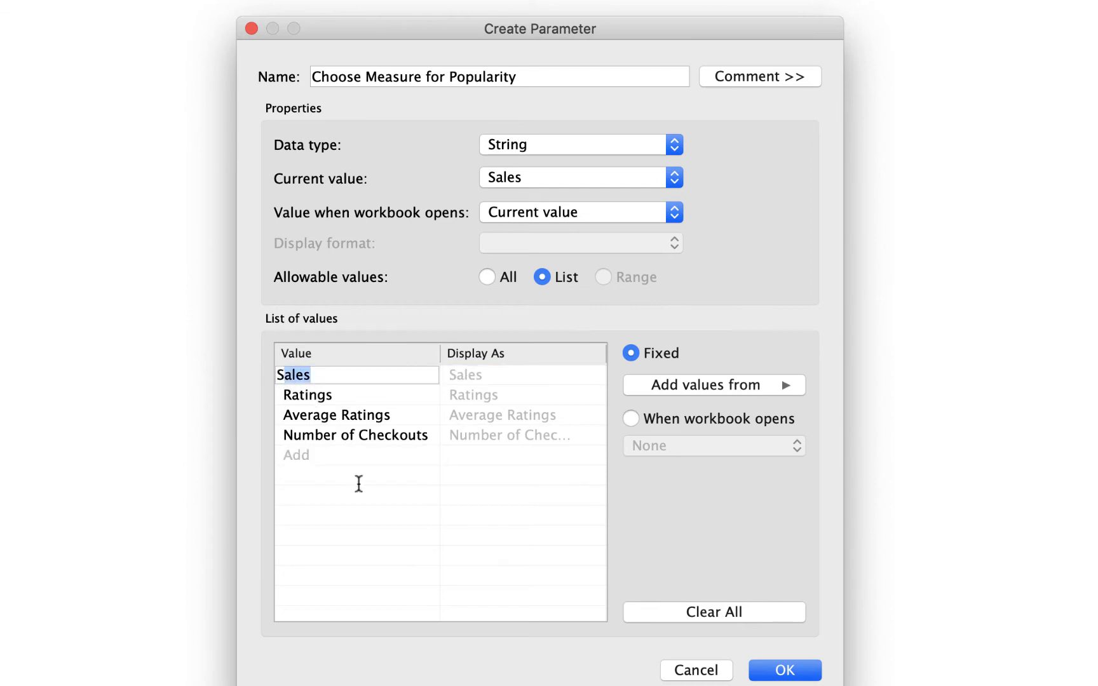
left_click(370, 467)
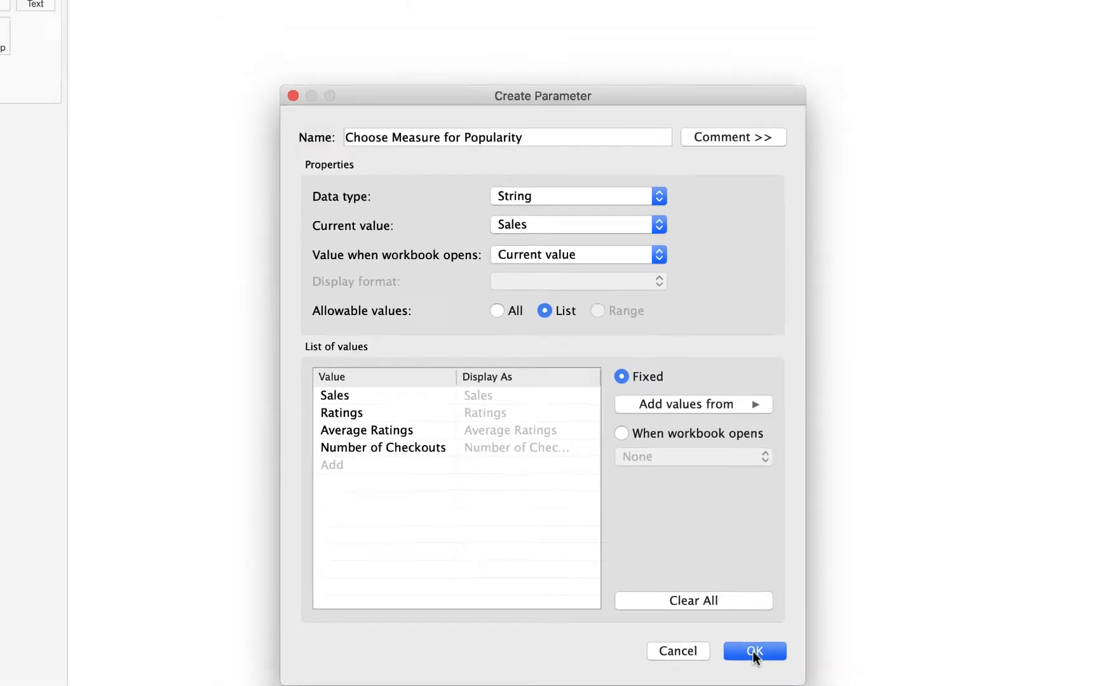
left_click(754, 652)
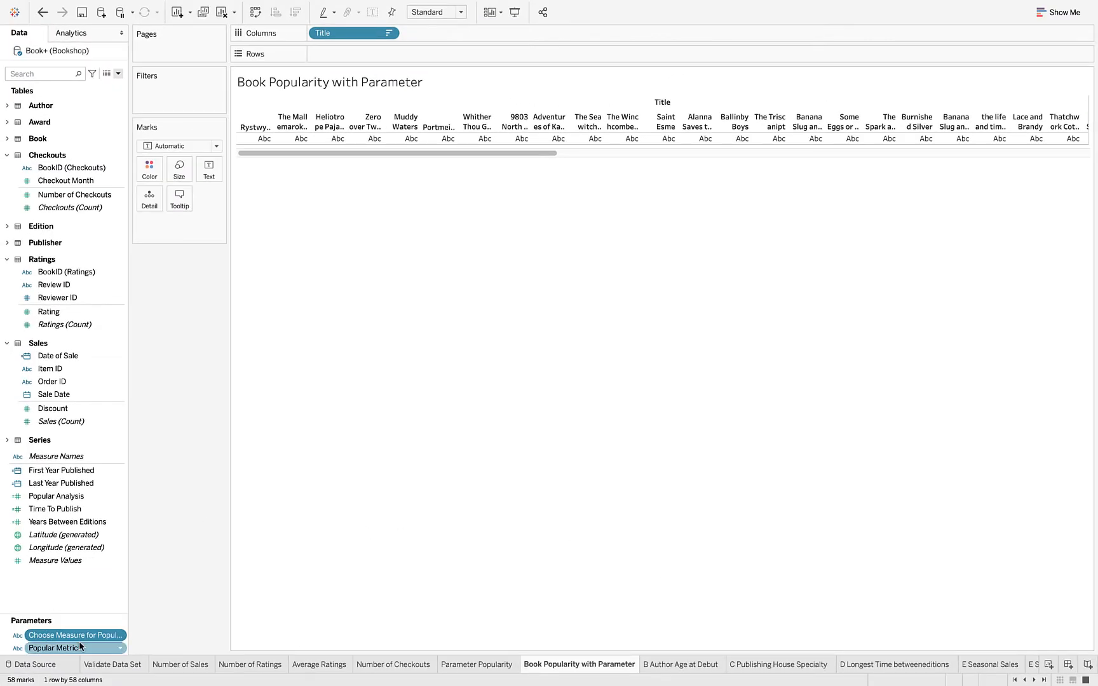
Step: Show the Choose Measure for Popularity parameter control and test it by choosing Average Ratings and returning to Sales
left_click(120, 635)
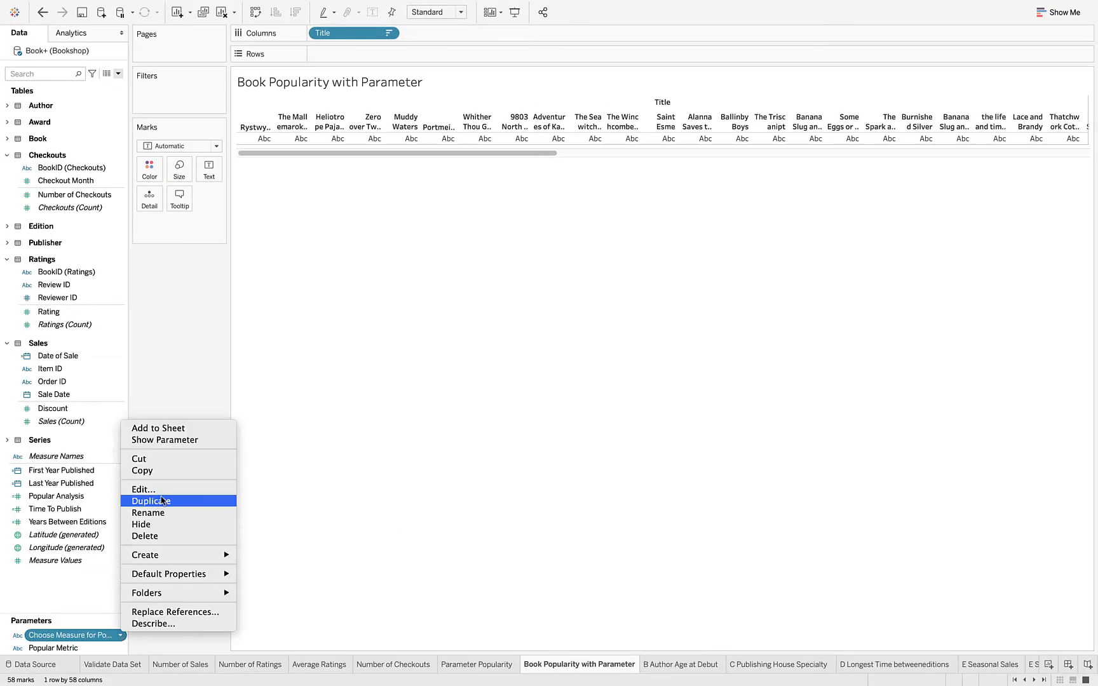
left_click(175, 442)
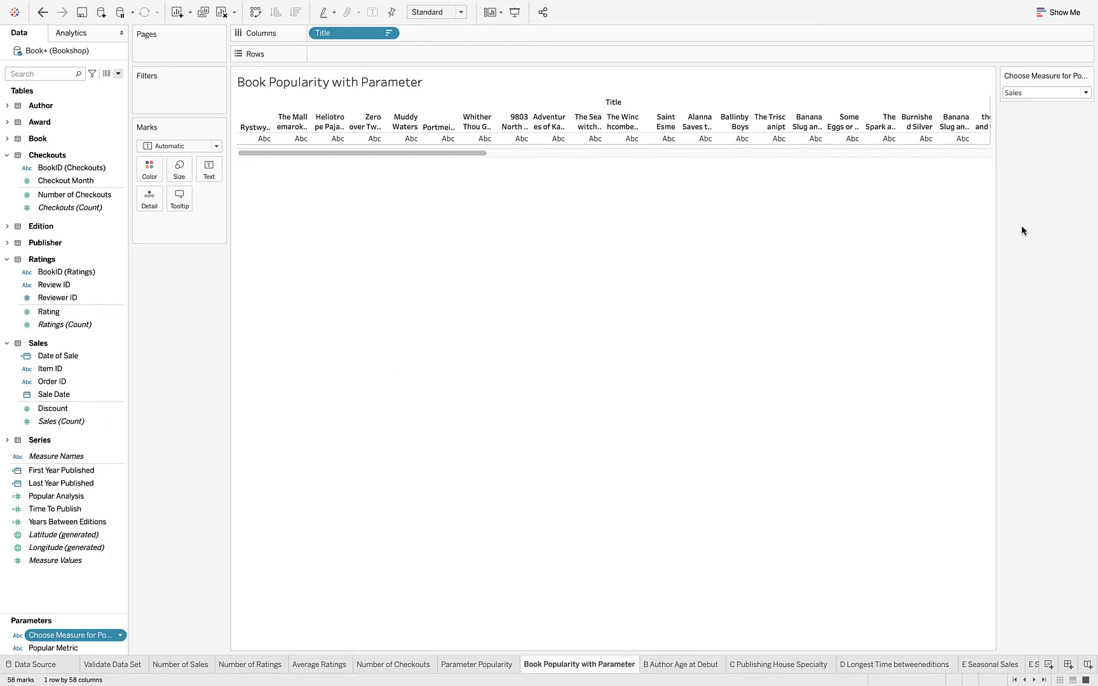
left_click(1085, 93)
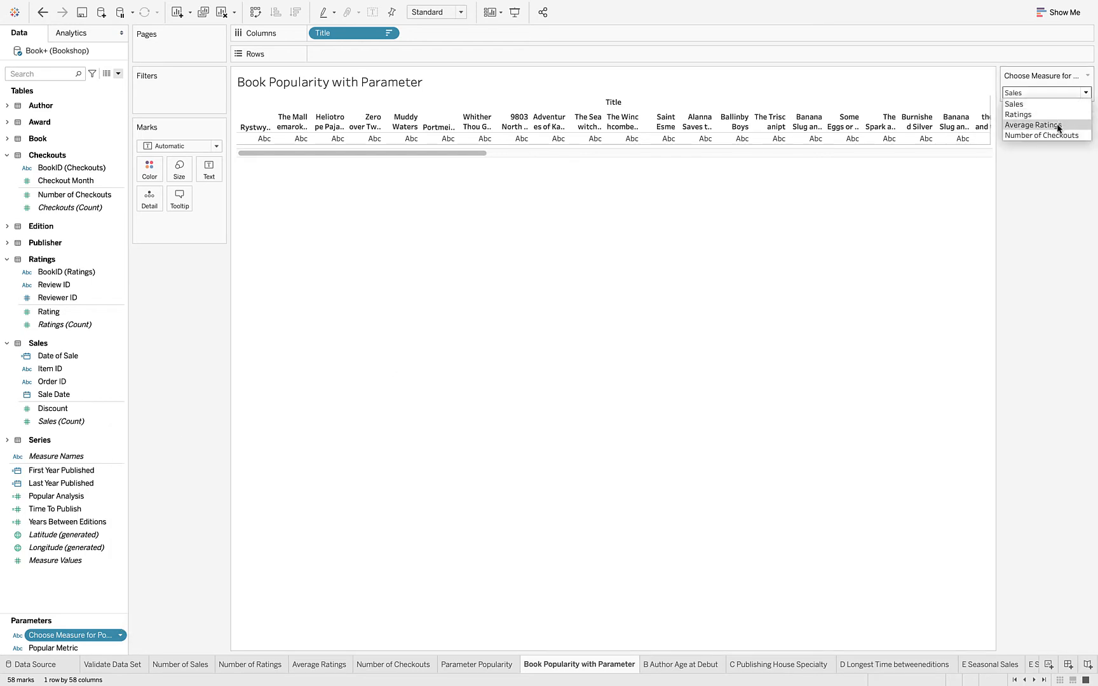
left_click(1057, 126)
left_click(1085, 93)
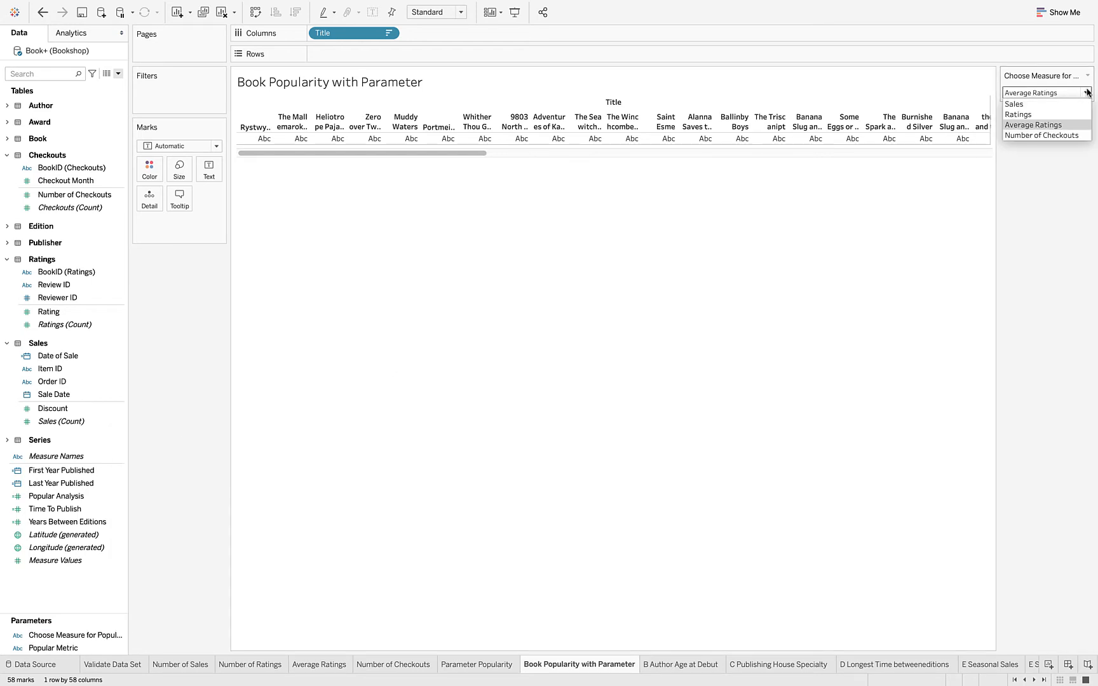
left_click(1024, 105)
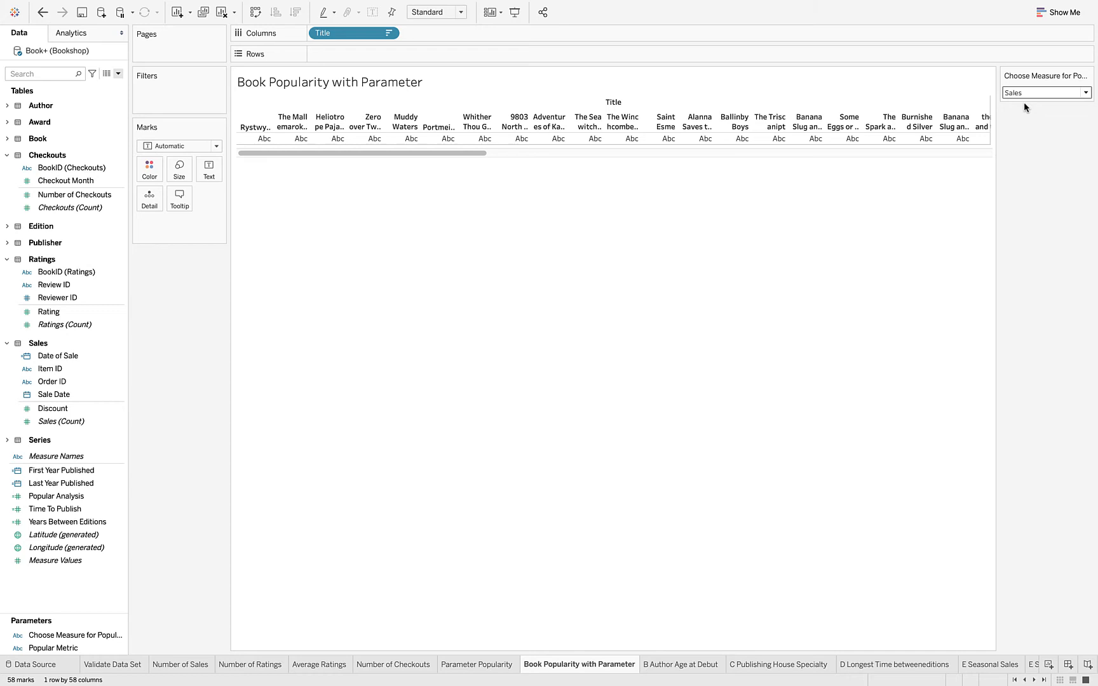
Step: Create a new calculated field named Popularity Measure
left_click(118, 73)
left_click(106, 89)
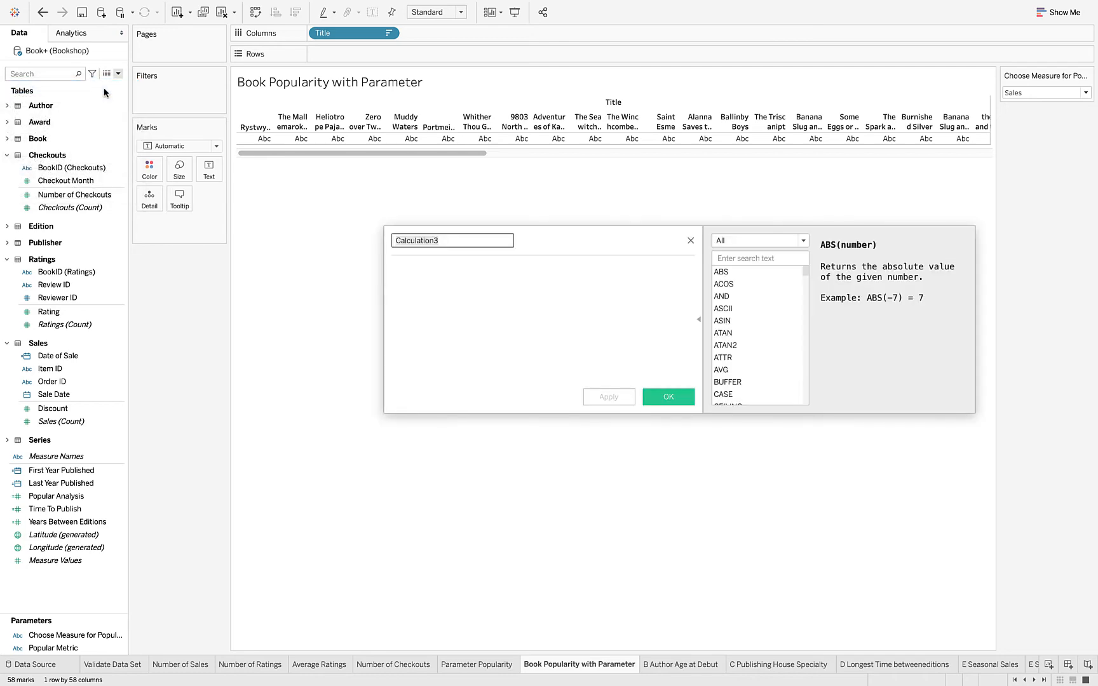
type("po")
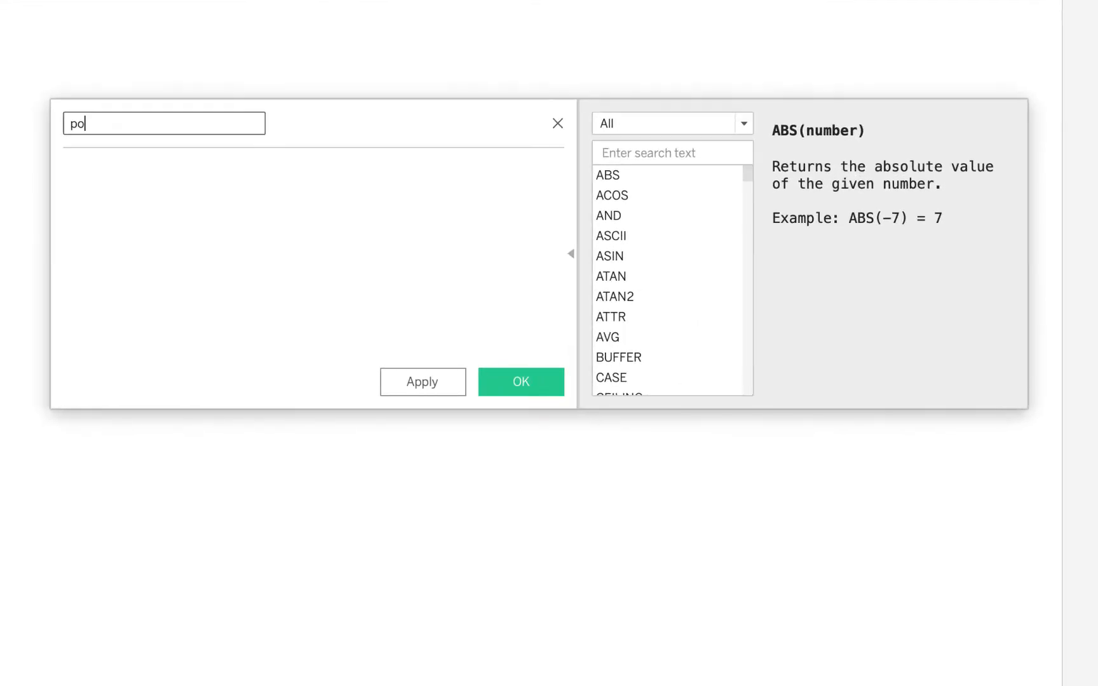
key("BackSpace")
key("BackSpace")
type("Popu")
type("latiry")
key("BackSpace")
key("BackSpace")
key("BackSpace")
key("BackSpace")
key("BackSpace")
type("rity Measure")
key("Tab")
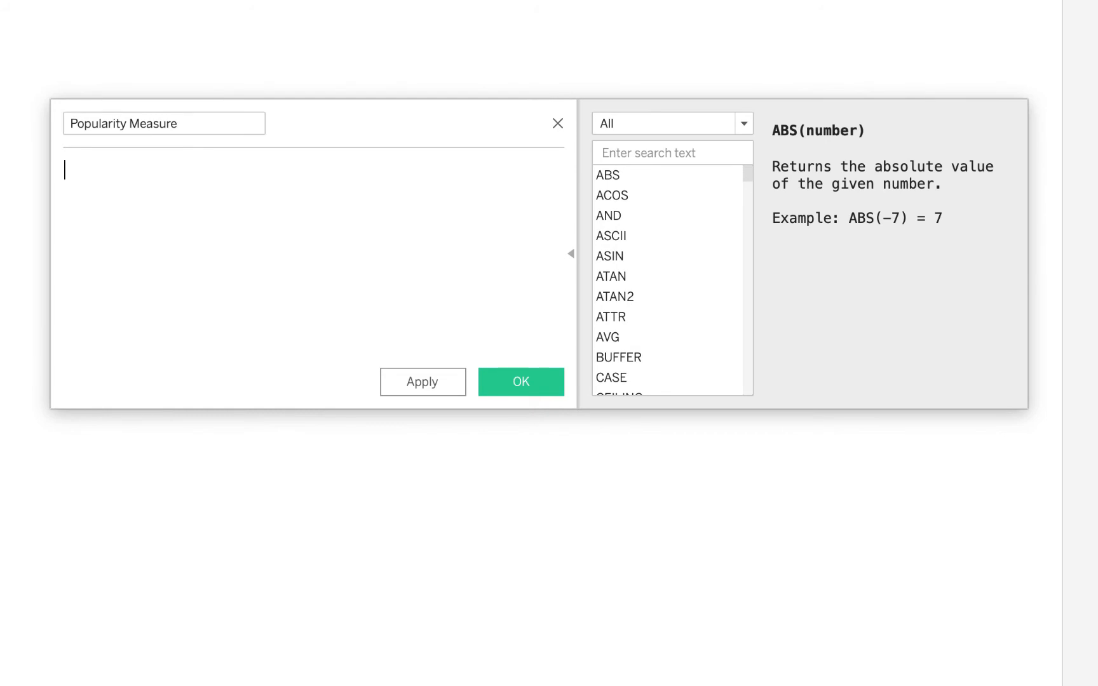
Step: Begin the formula with a CASE on the Choose Measure for Popularity parameter and a first WHEN "Sales" condition
type("CASE")
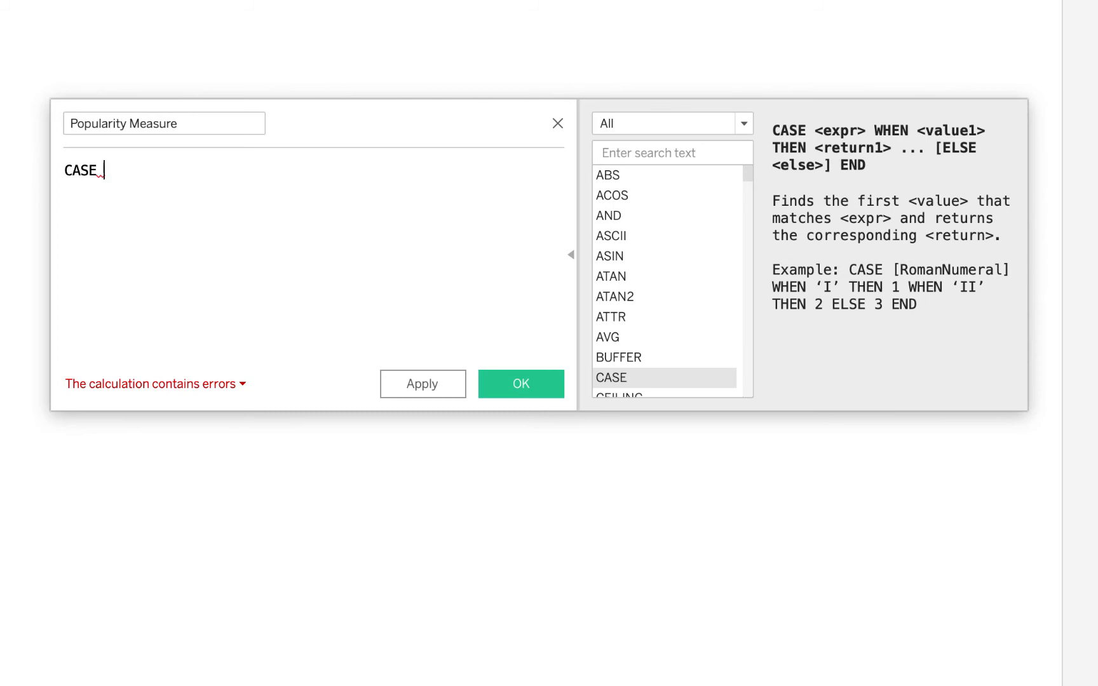
left_click_drag(0, 467, 211, 184)
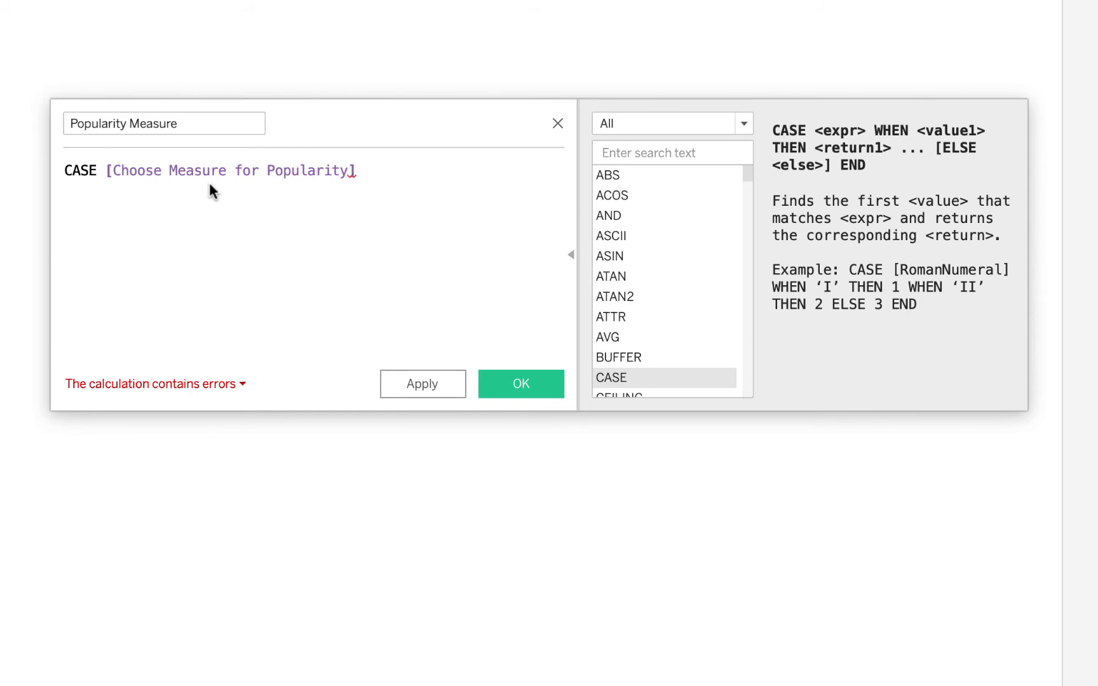
type("Weh")
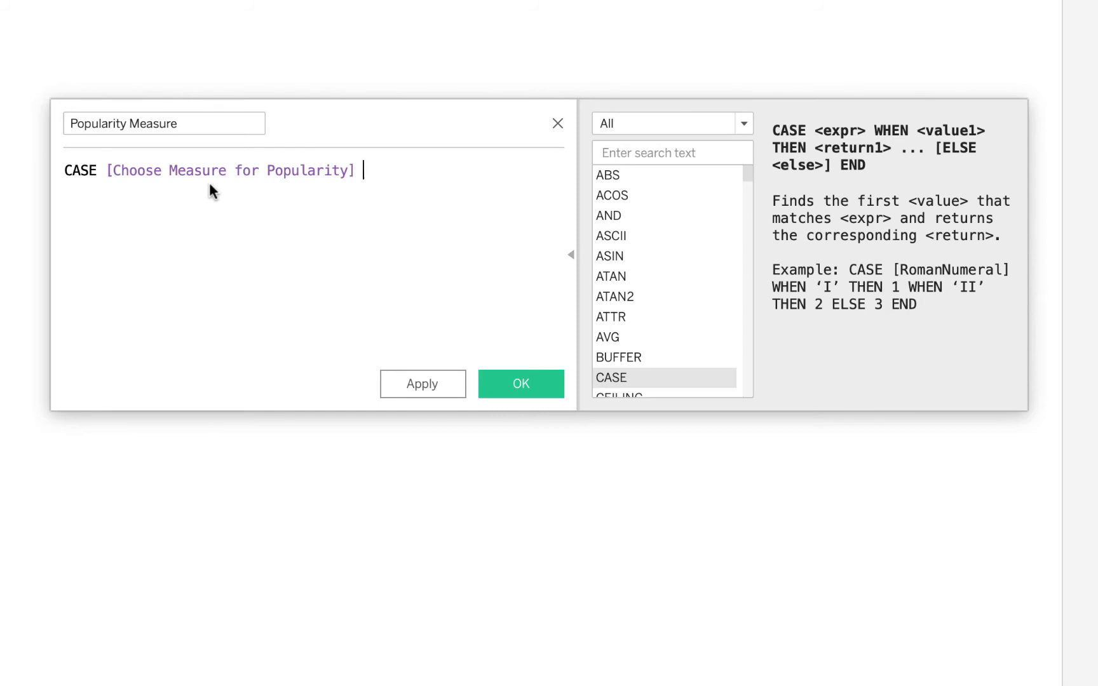
type("n")
key("BackSpace")
key("BackSpace")
key("BackSpace")
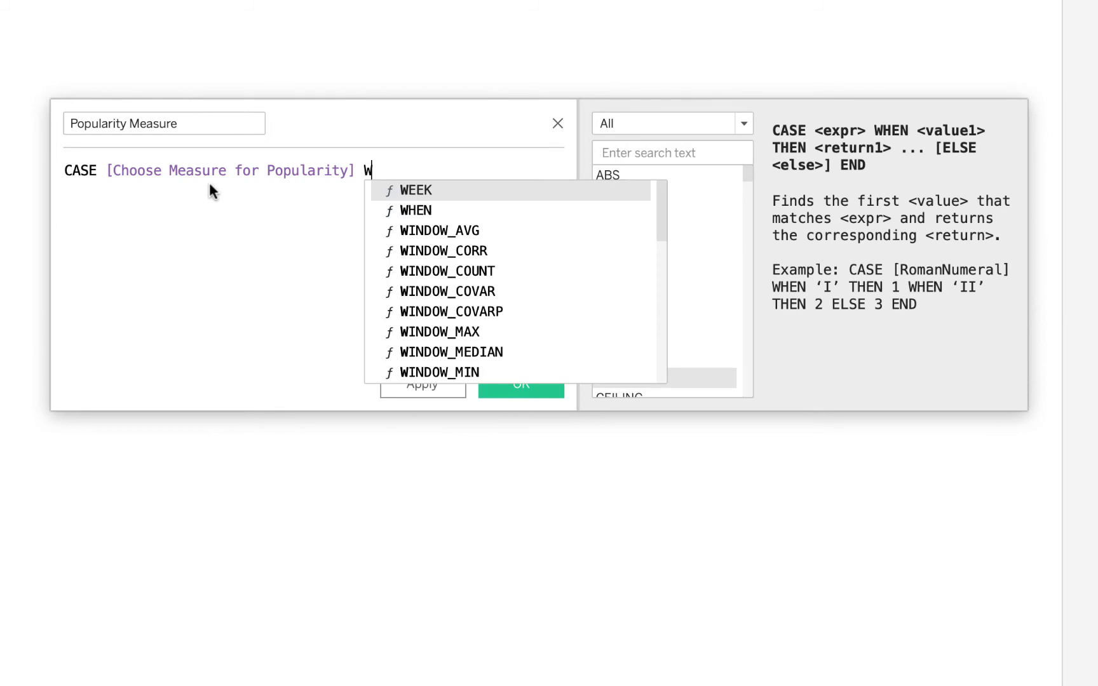
type("h")
key("Return")
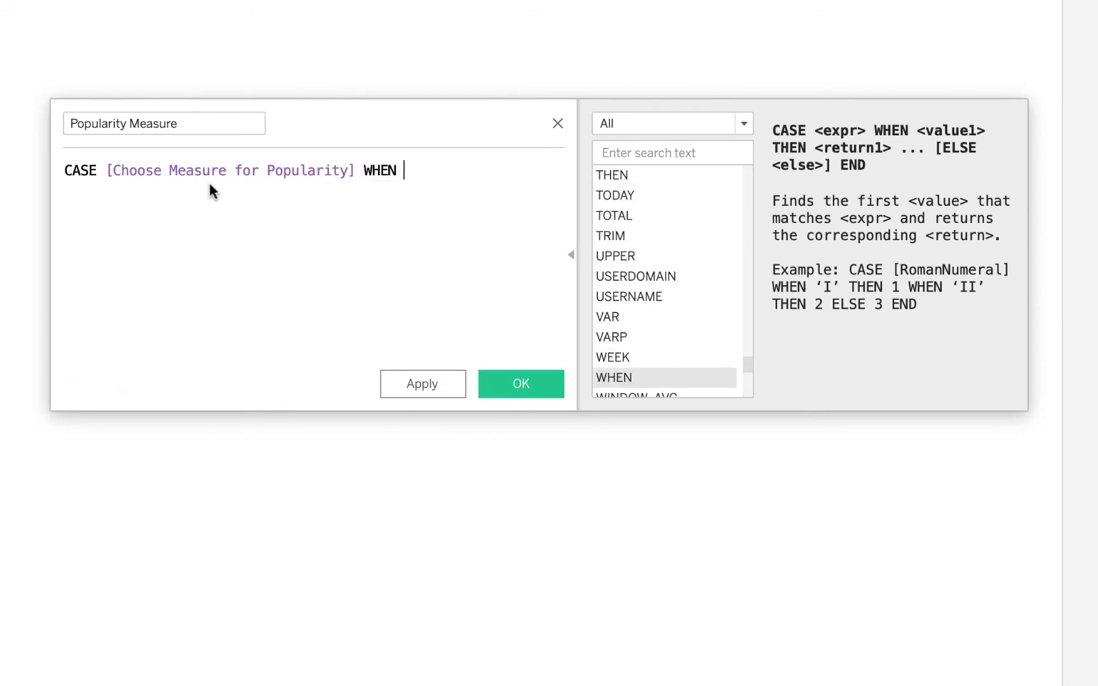
type("\"Sales\"")
Step: Return COUNT([Sales]) for the "Sales" condition with a THEN clause on a new line
key("Return")
type("Then")
key("BackSpace")
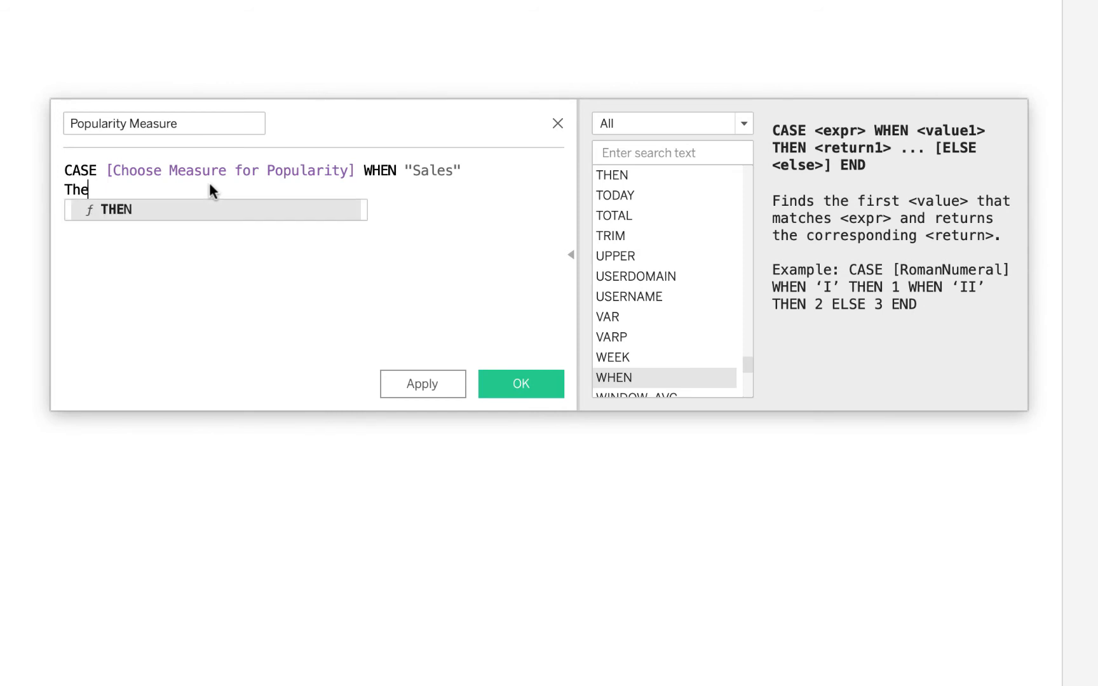
key("Return")
type("C")
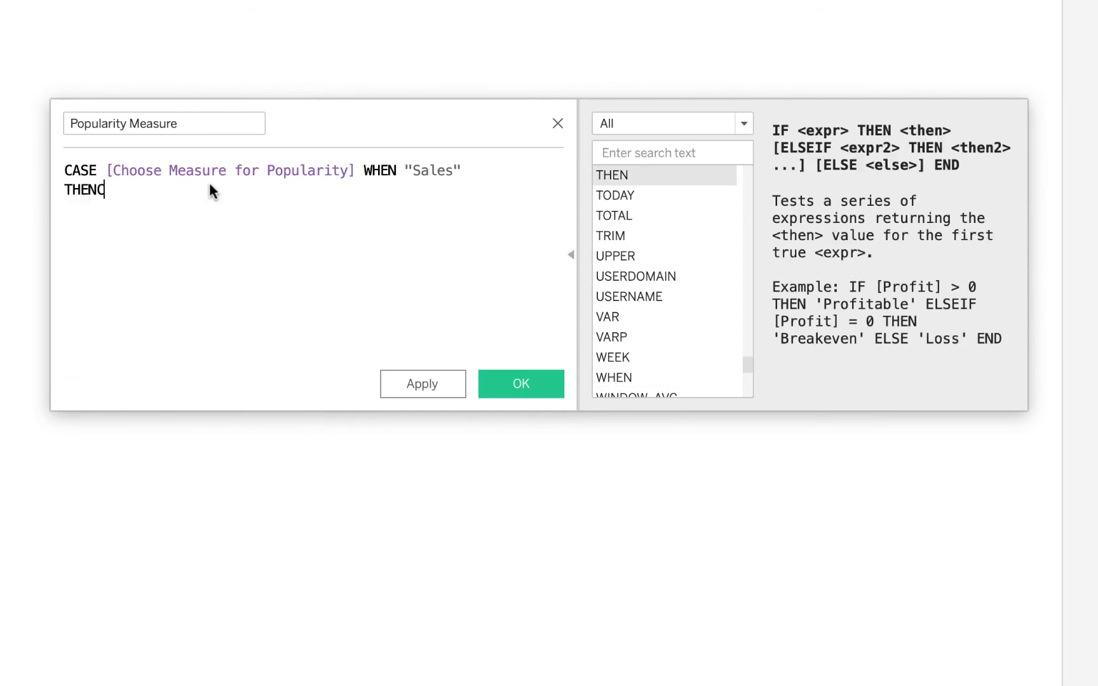
type("ou")
key("BackSpace")
key("BackSpace")
key("BackSpace")
type("C")
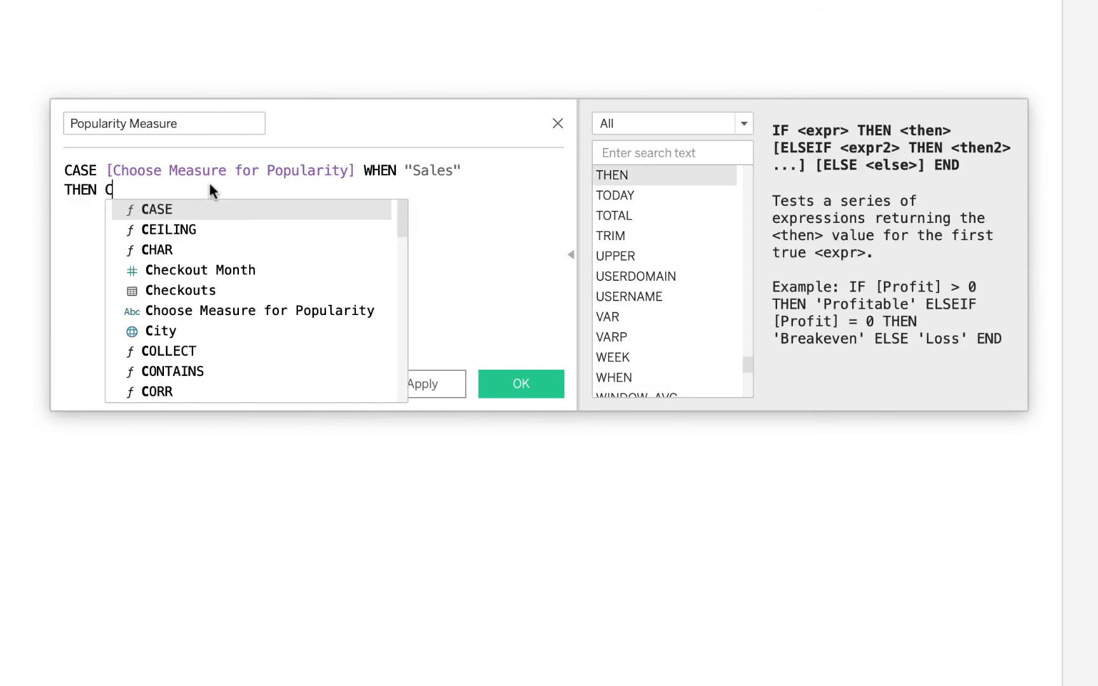
type("ount")
key("Return")
type("S")
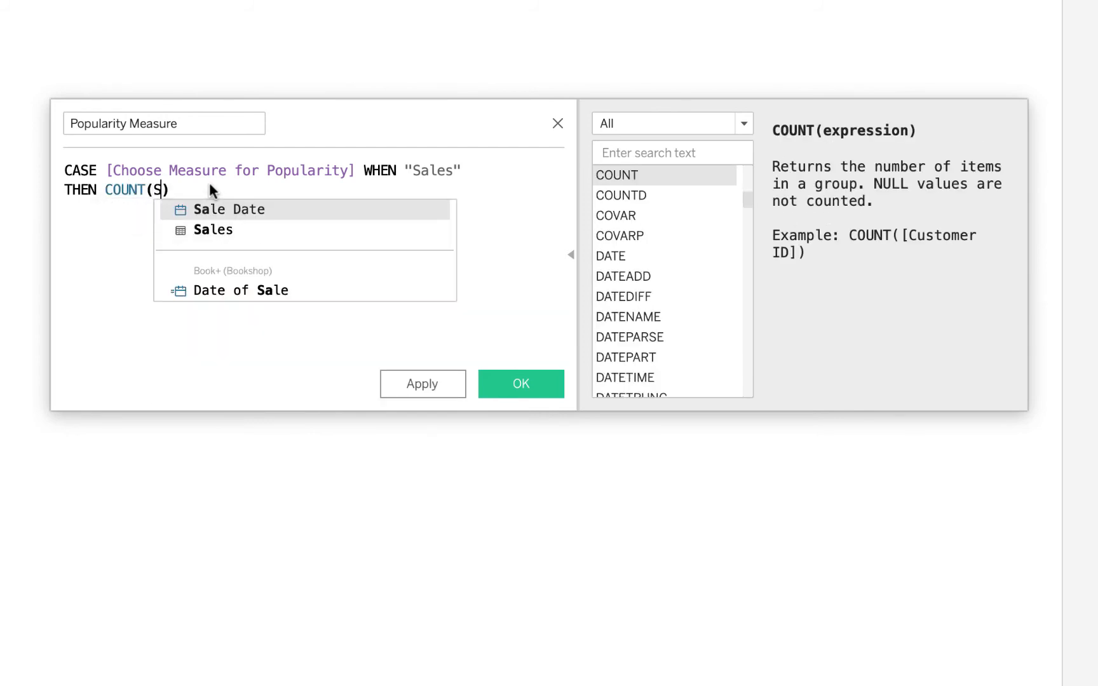
type("al")
left_click(213, 230)
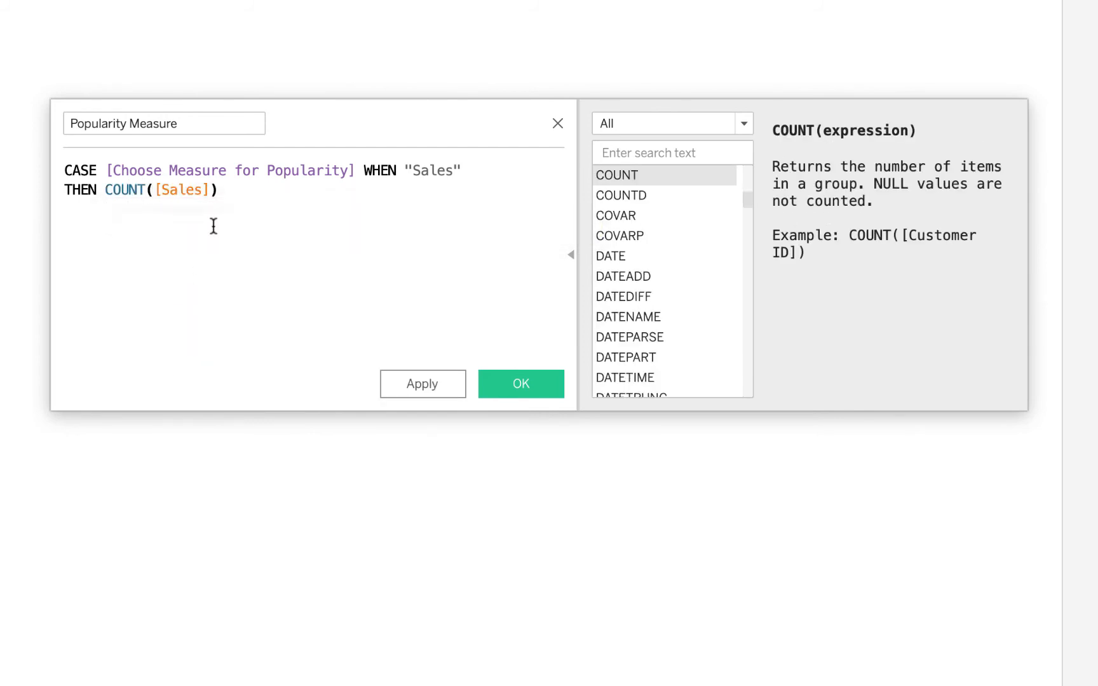
Step: Add a formula line reading WHEN "Ratings" COUNT([Rating])
key("Return")
type("W")
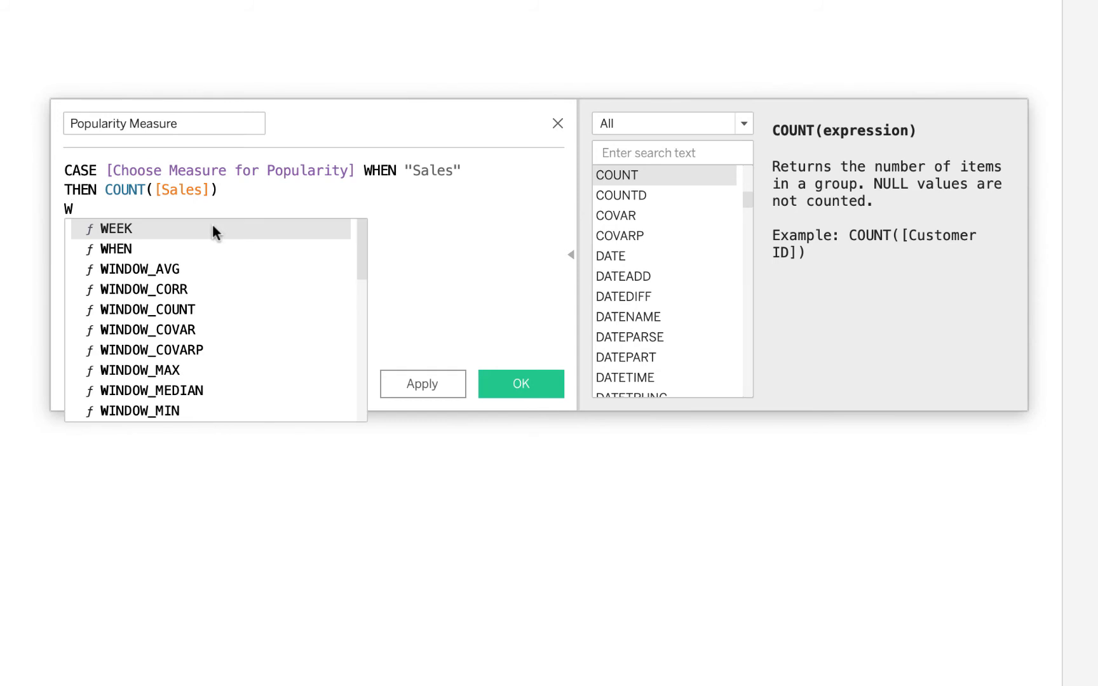
type("hen")
key("BackSpace")
key("BackSpace")
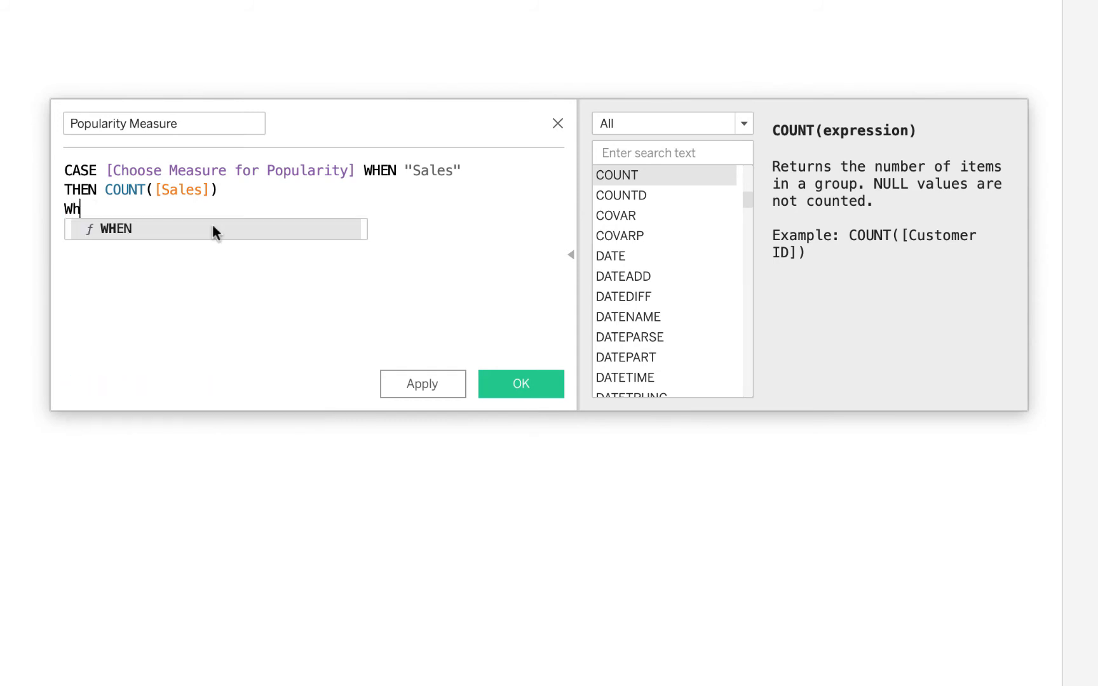
left_click(213, 230)
type("\"")
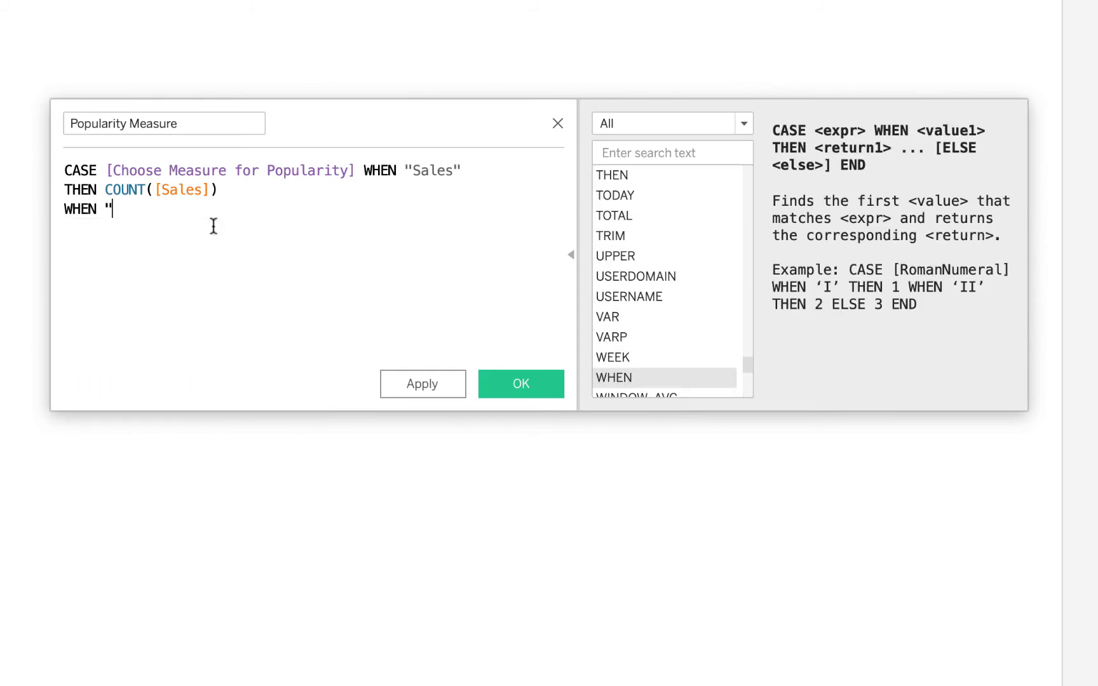
type("Ratings\"")
type("Count")
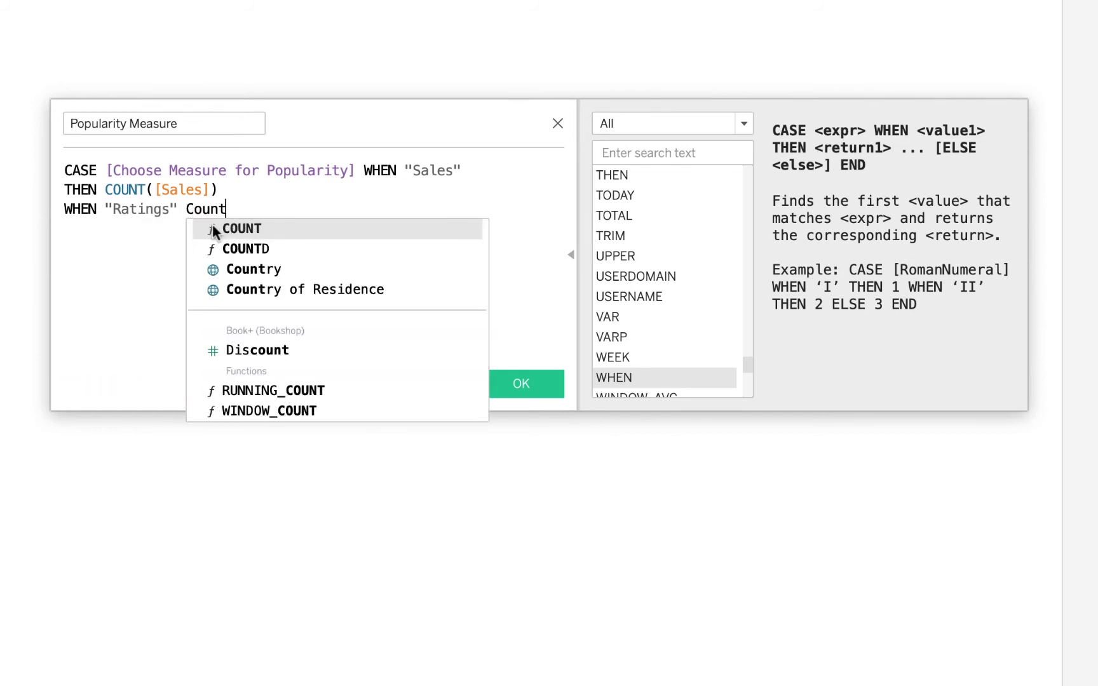
key("Return")
type("Rat")
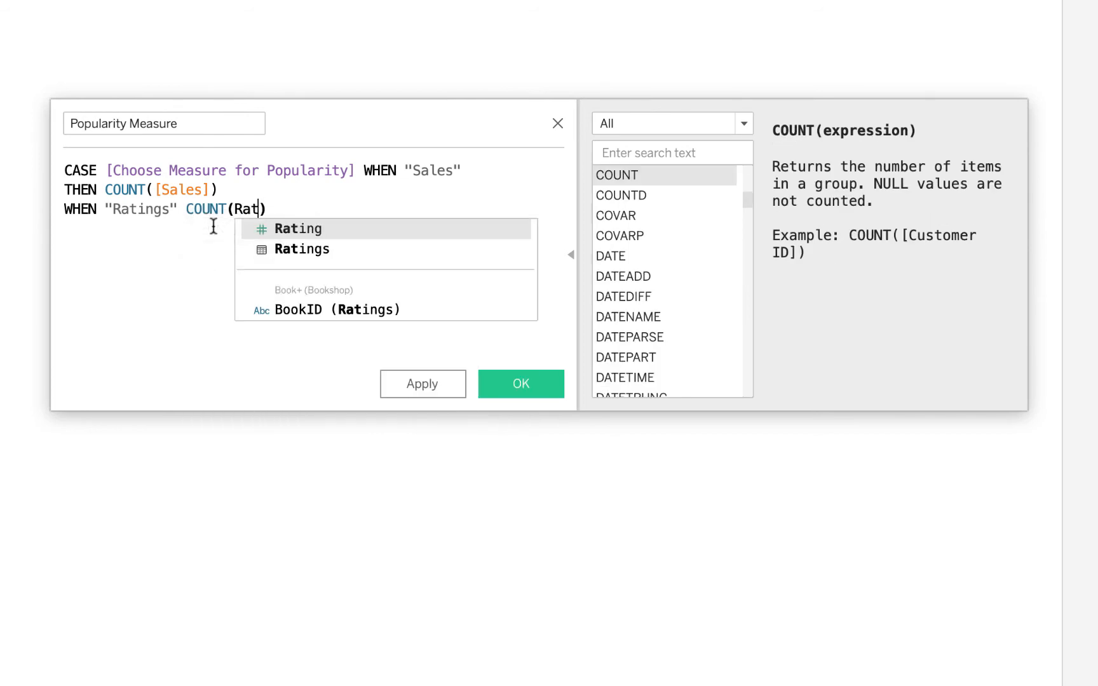
key("Return")
Step: Add a formula line reading When "Average Ratings" AVG([Rating])
key("Return")
type("Whe")
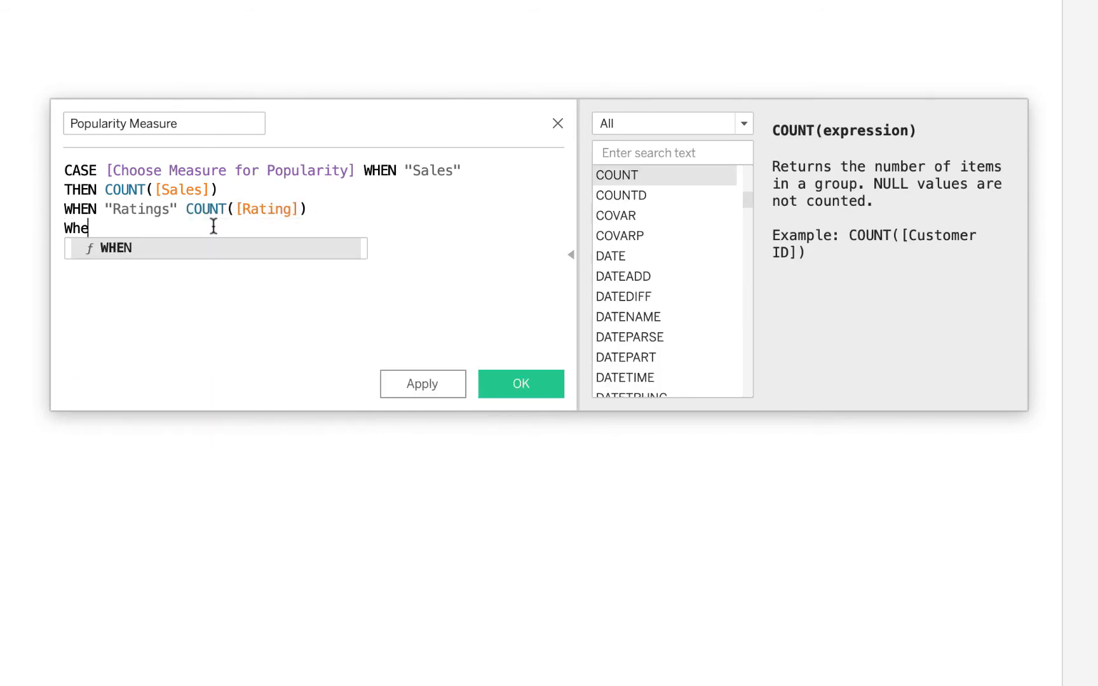
type("n \"A")
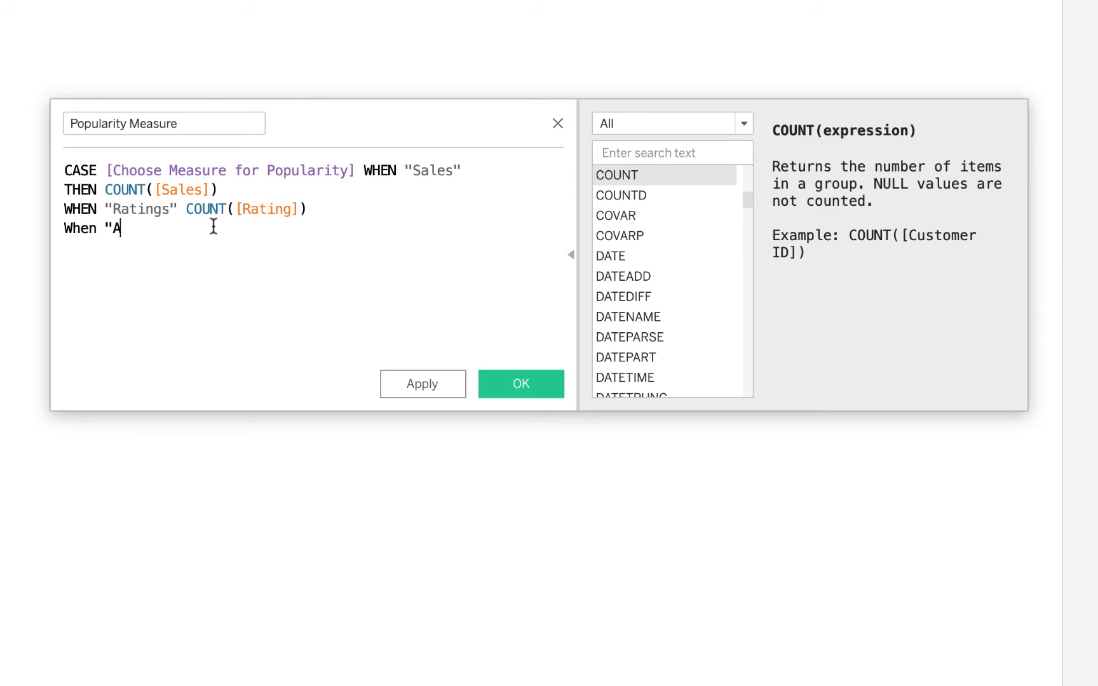
type("verage Rating")
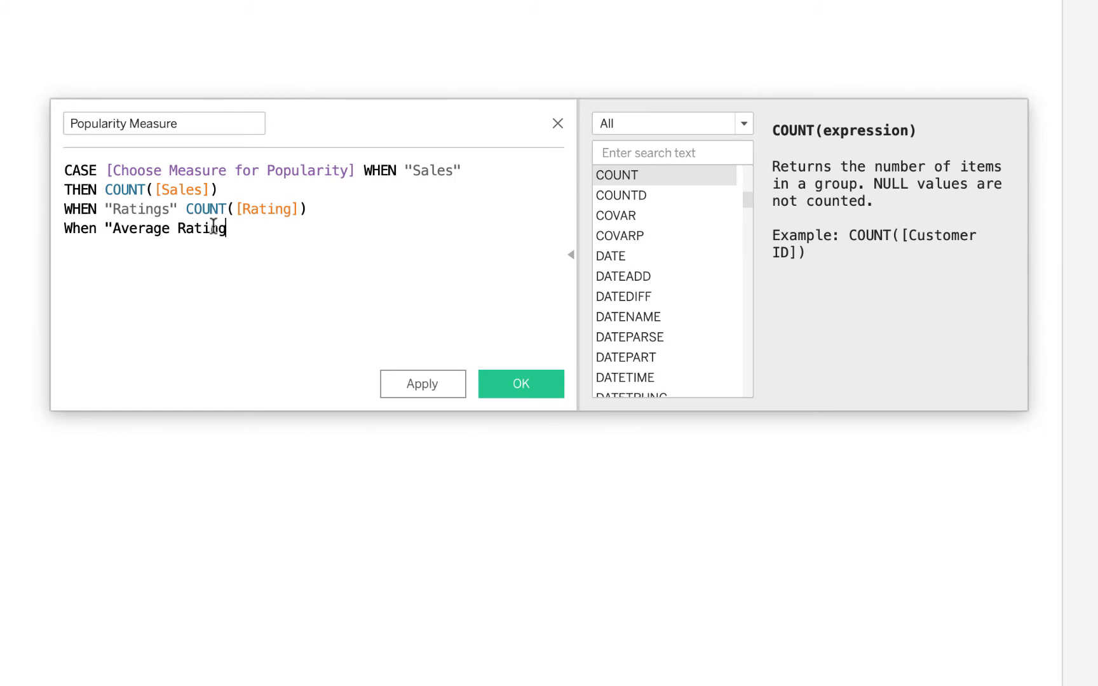
type("s\"")
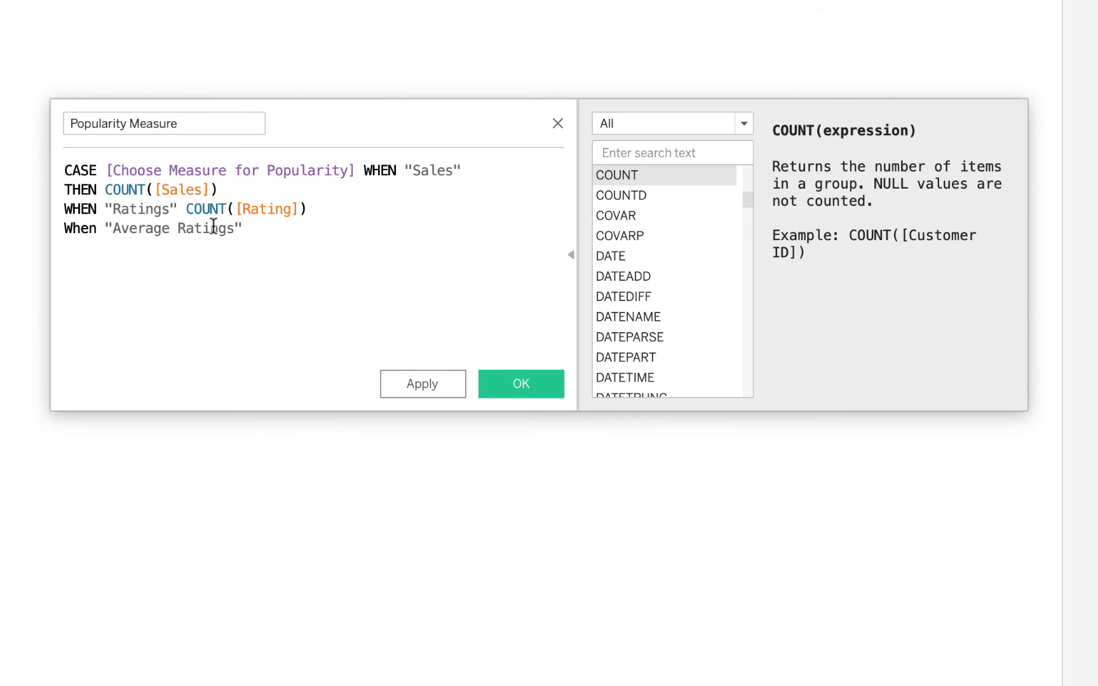
type(" Avg")
key("Return")
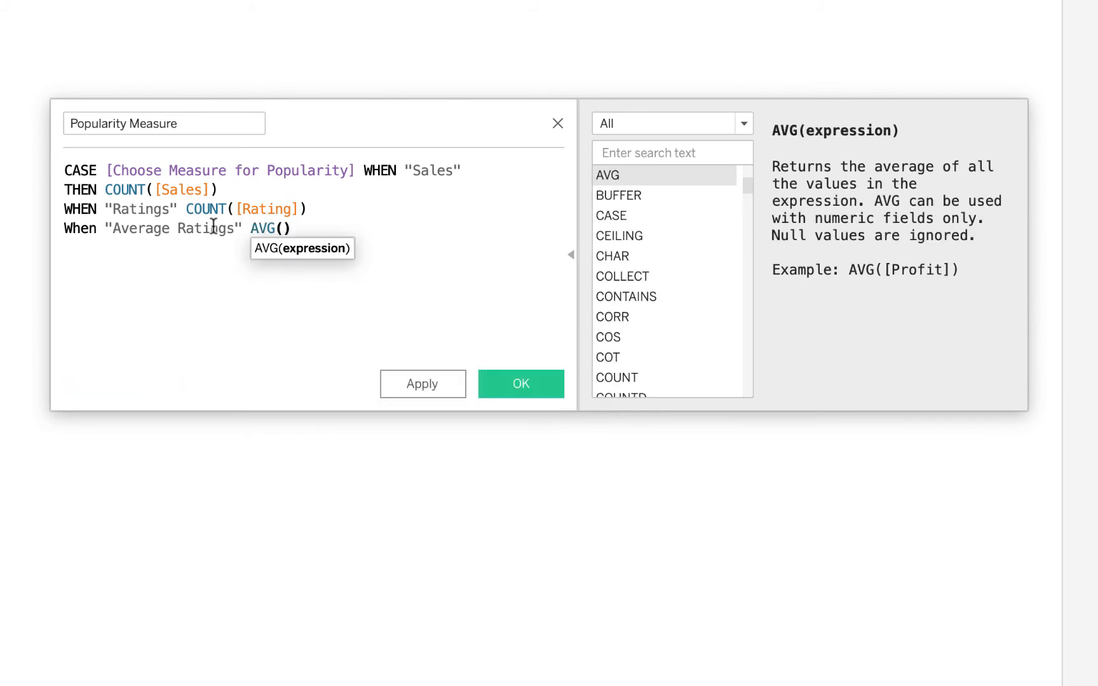
type("Rat")
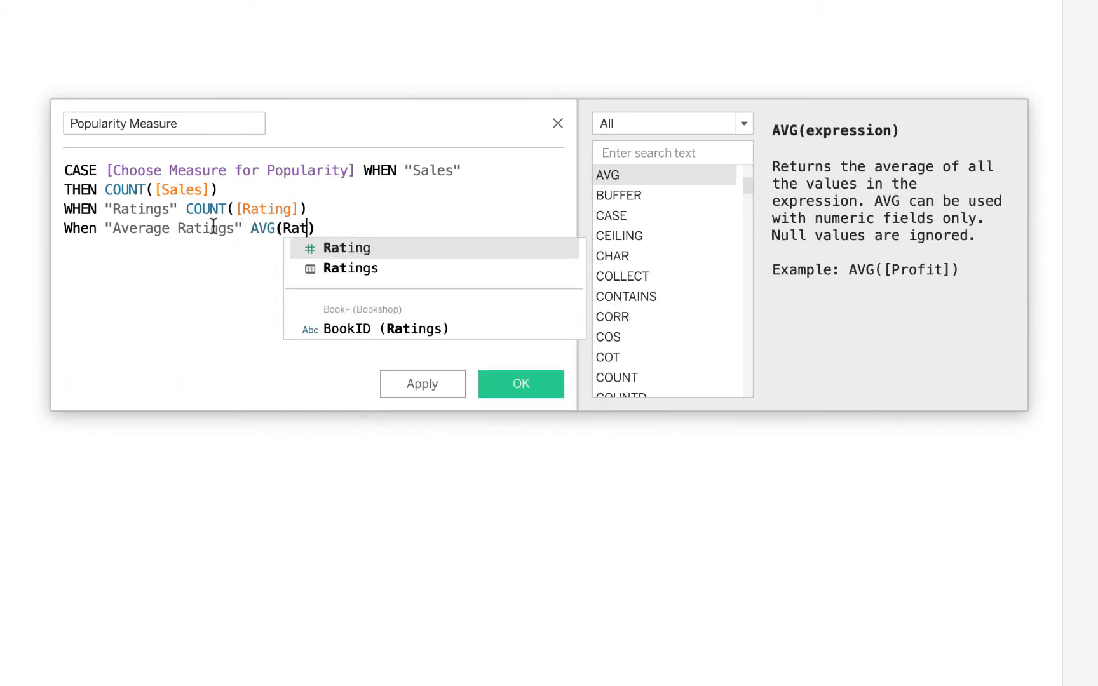
left_click(359, 255)
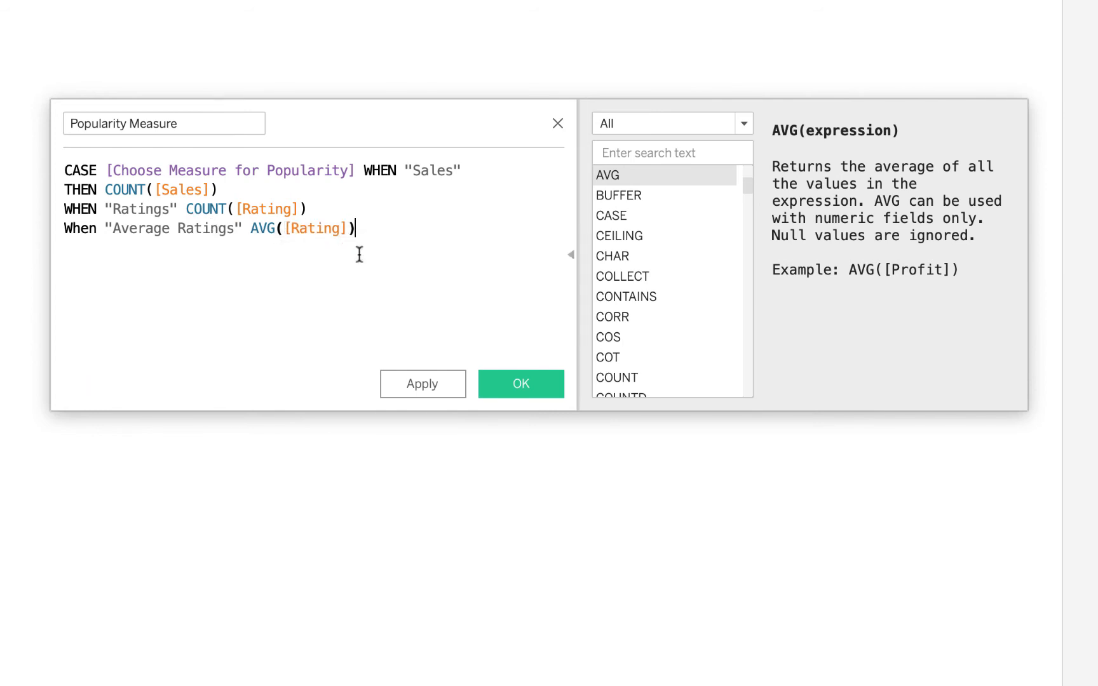
Step: Add a formula line reading WHEN "Number of Checkouts" Then SUM([Number of Checkouts])
key("Return")
type("Wh")
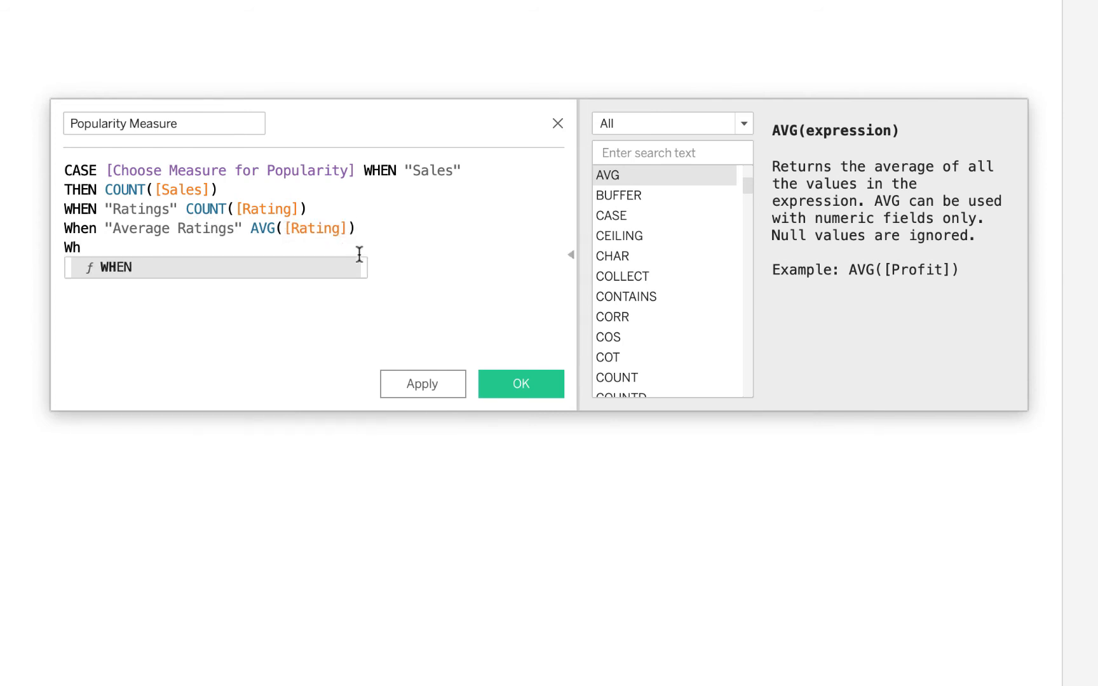
left_click(359, 254)
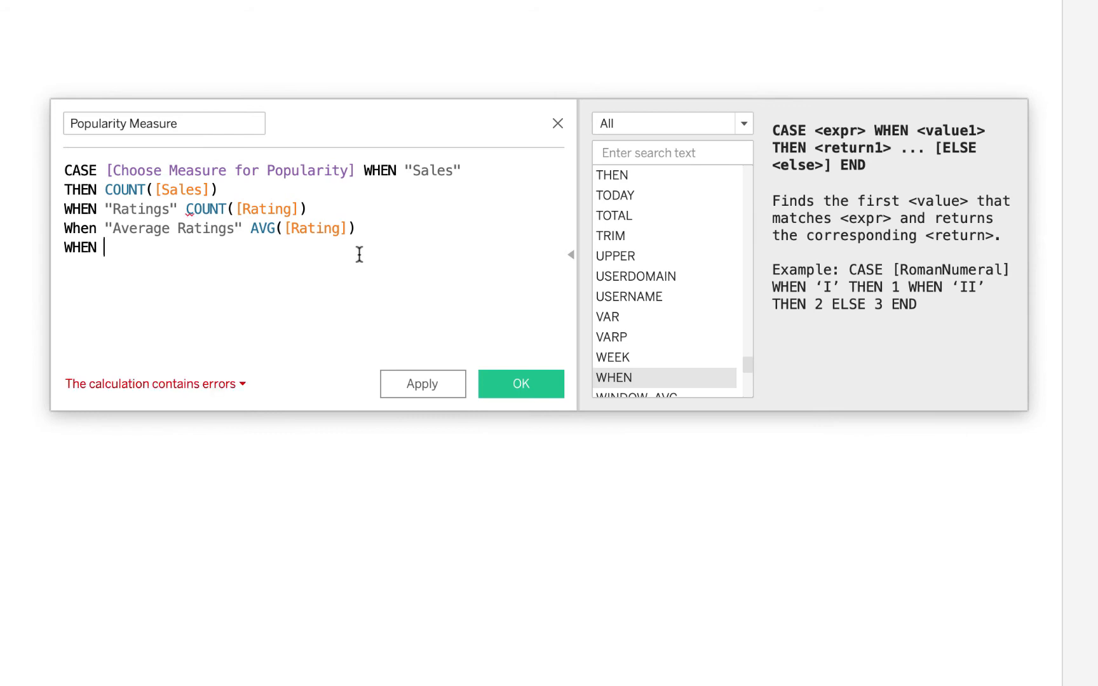
type("\"Number of ")
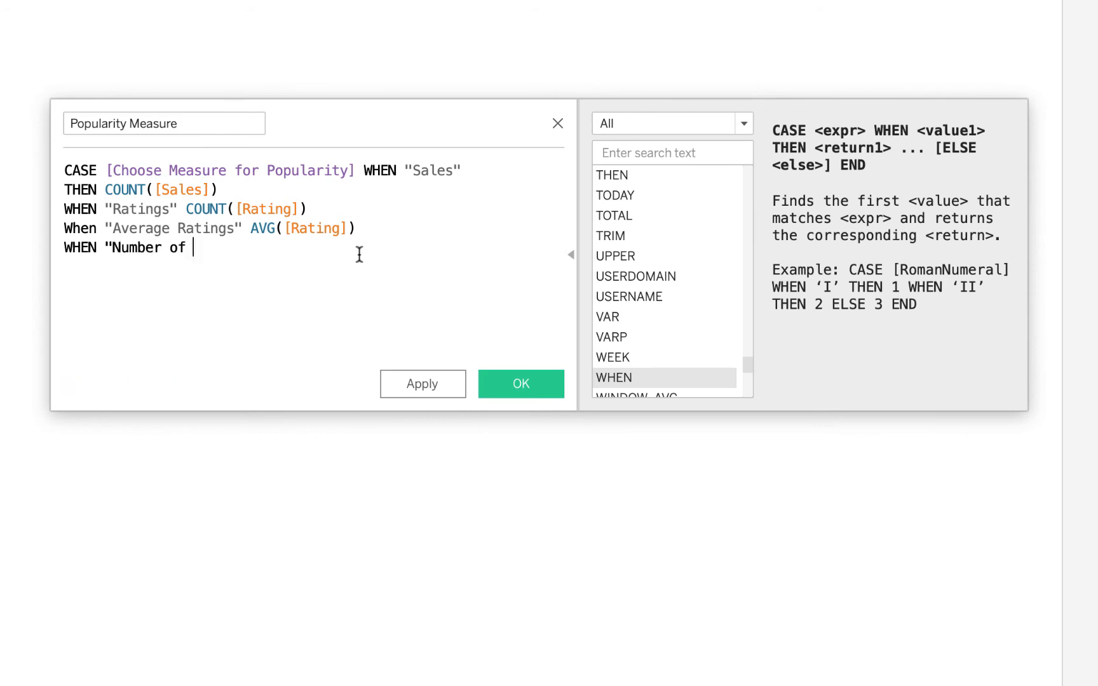
type("Checkouts\"")
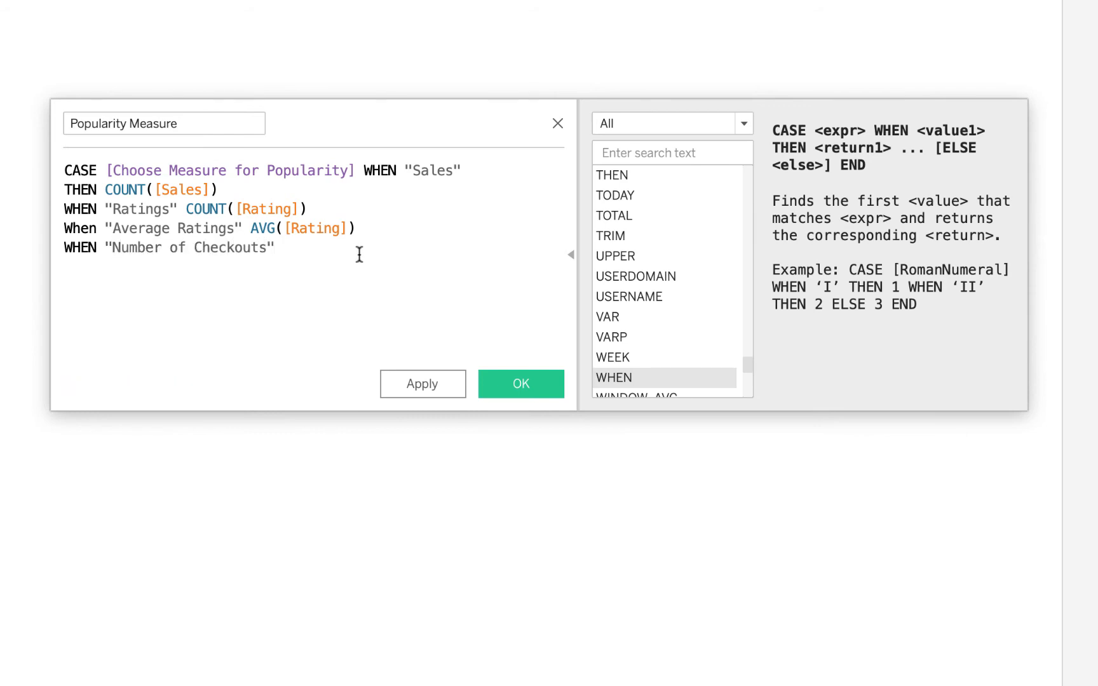
type(" Then Sum")
key("Return")
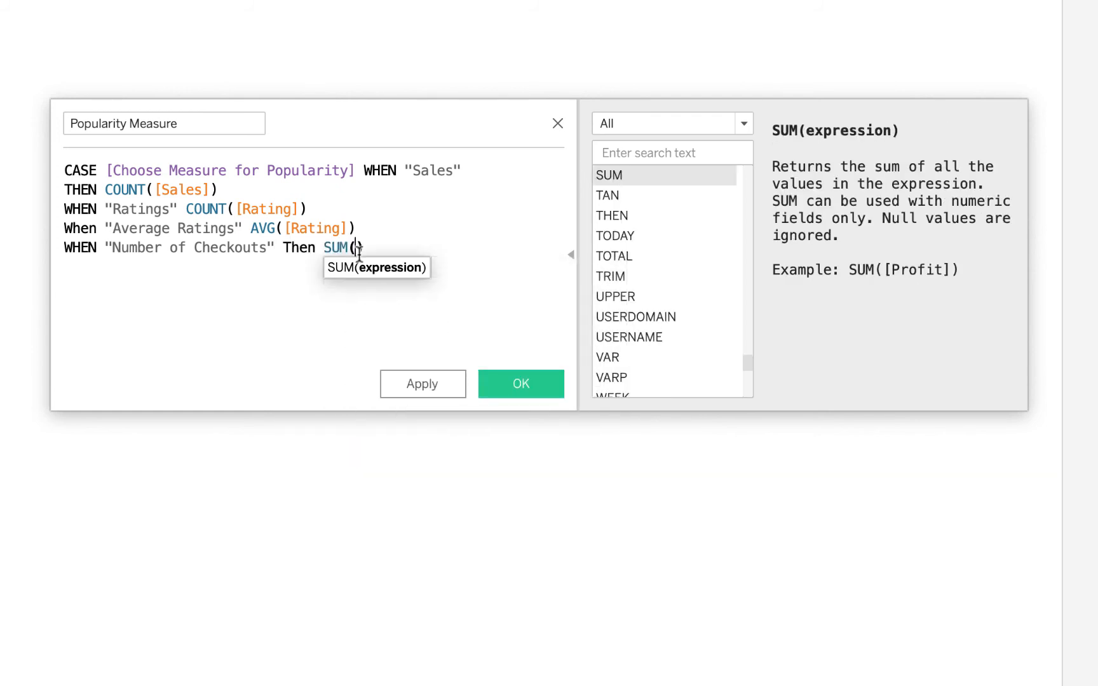
type("Num")
left_click(399, 262)
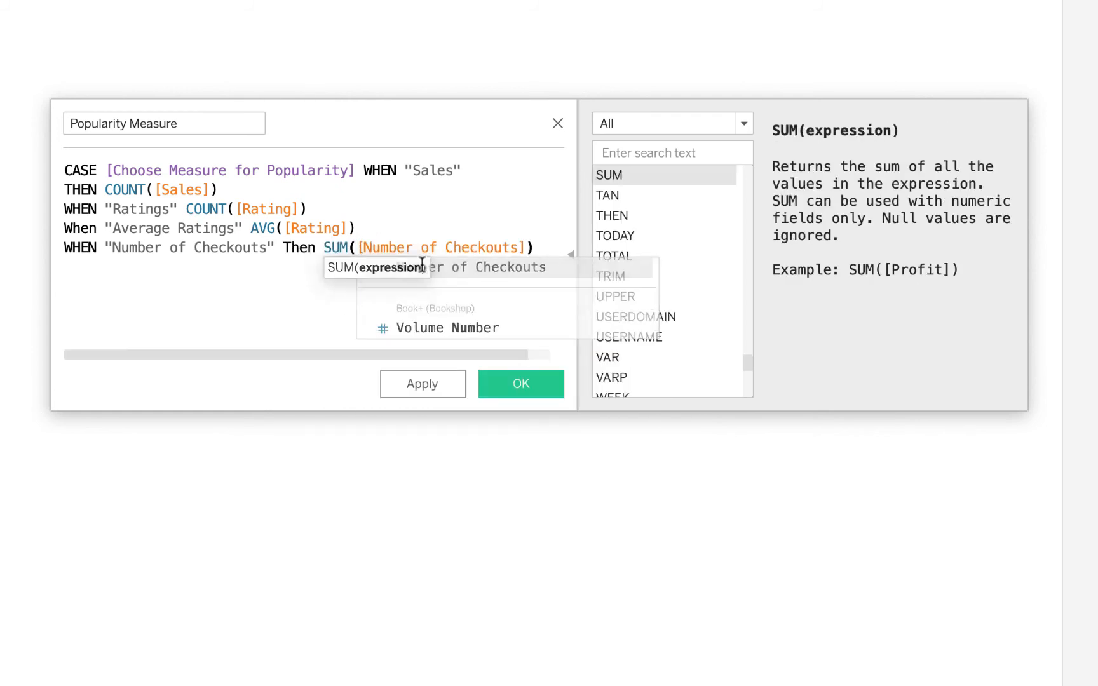
Step: Insert THEN after "Ratings" and after "Average Ratings", replacing the COUNT and AVG function names there
left_click(250, 227)
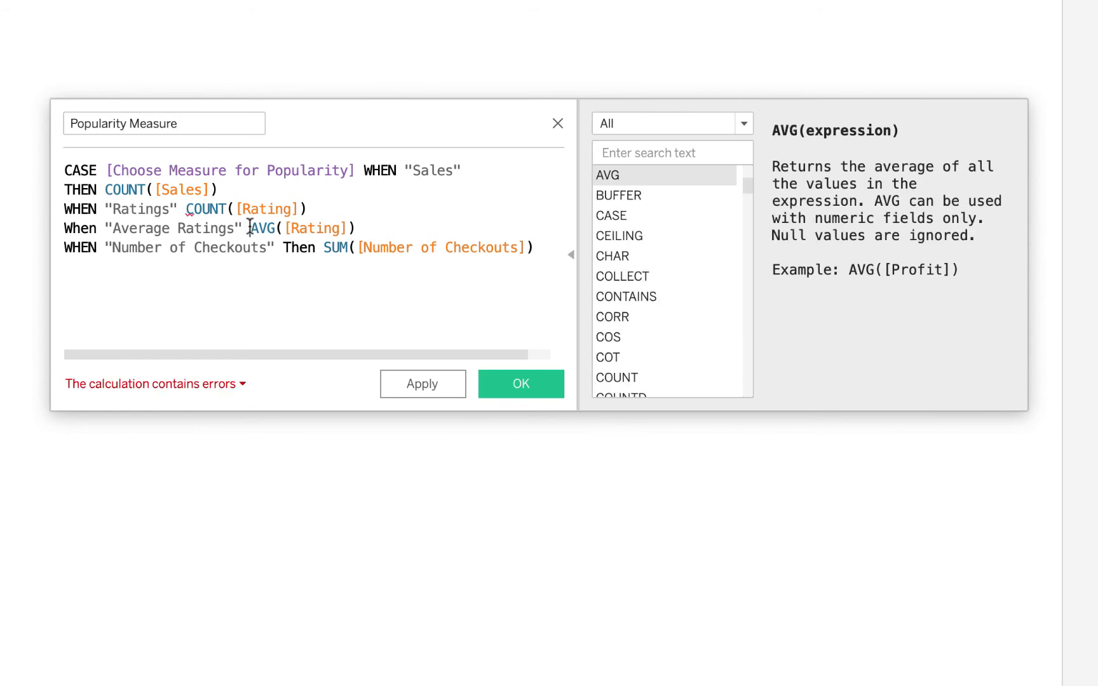
left_click(181, 210)
type("TH")
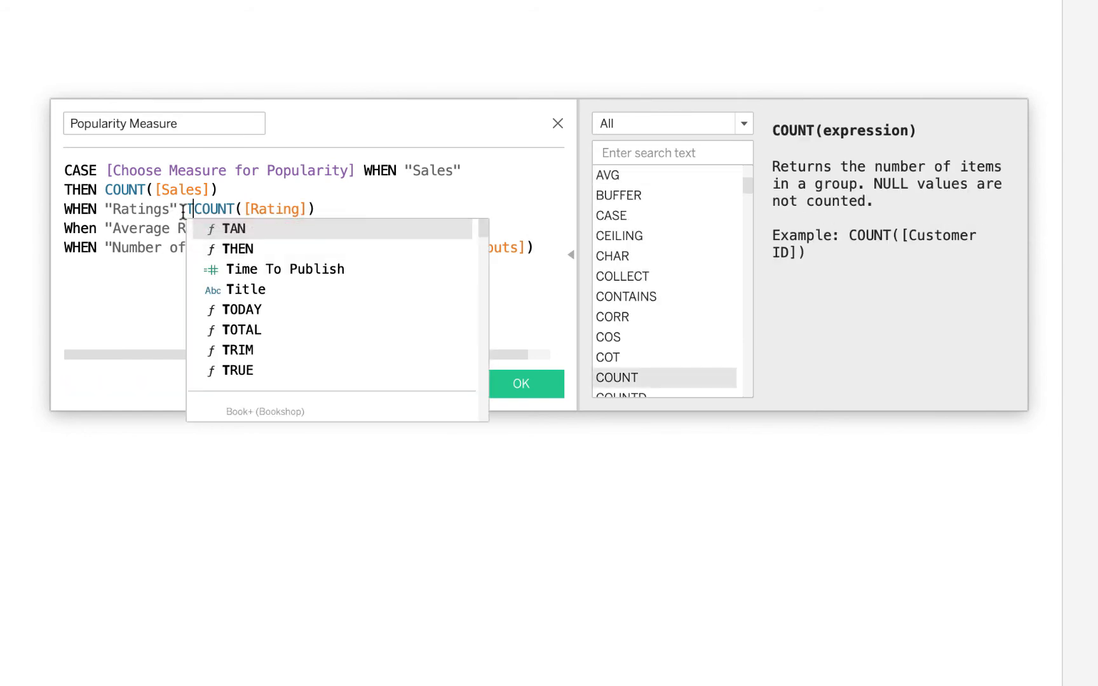
key("Return")
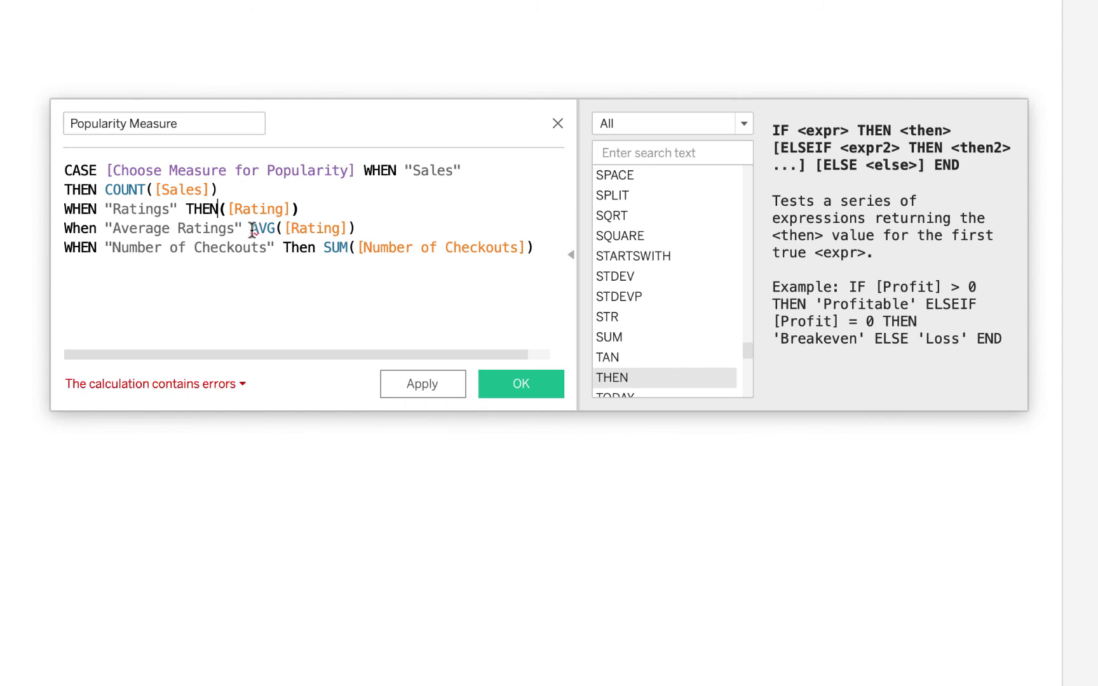
left_click(250, 229)
type("The")
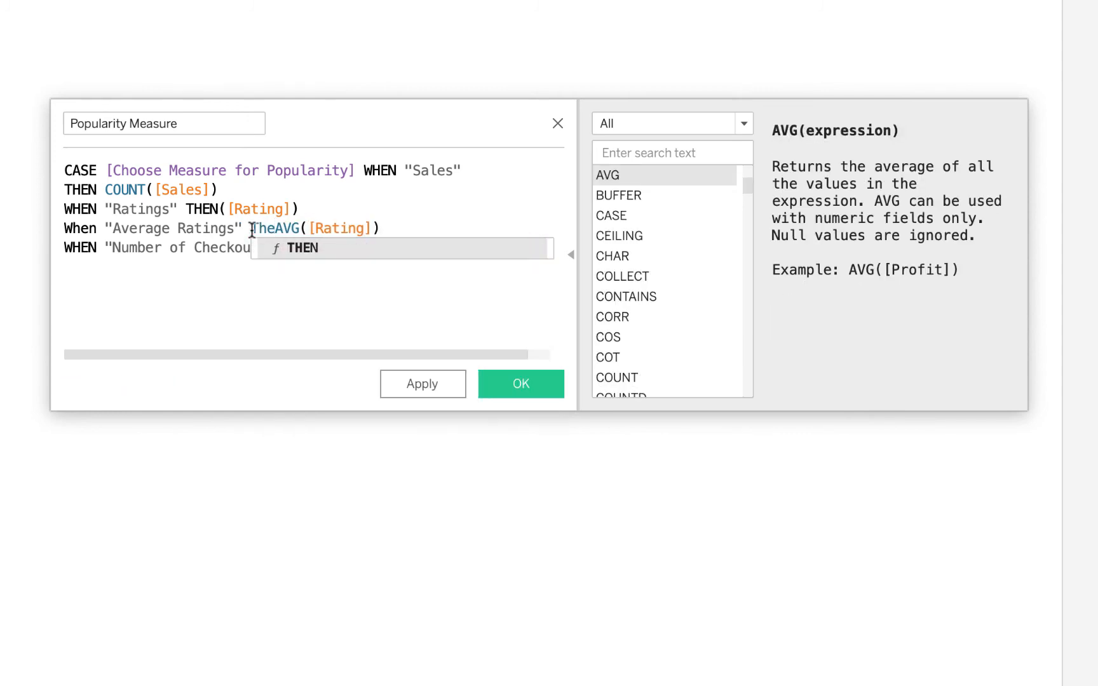
left_click(296, 249)
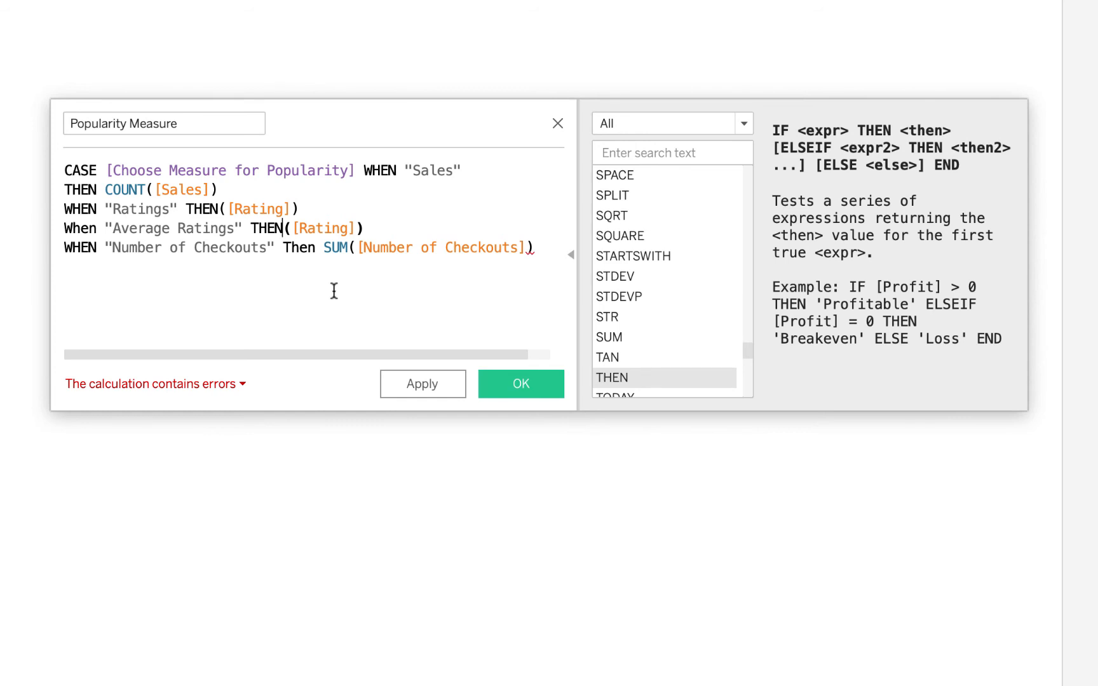
Step: Close the CASE formula with END on a new line below the "Number of Checkouts" condition
left_click(540, 252)
key("Return")
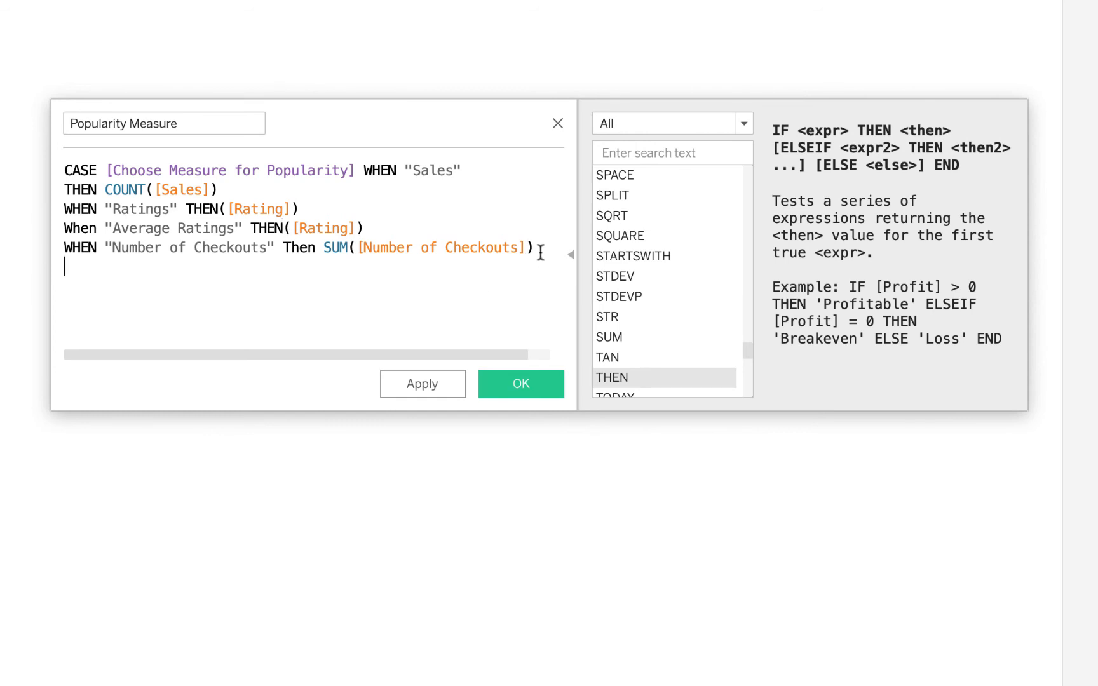
type("end")
key("Return")
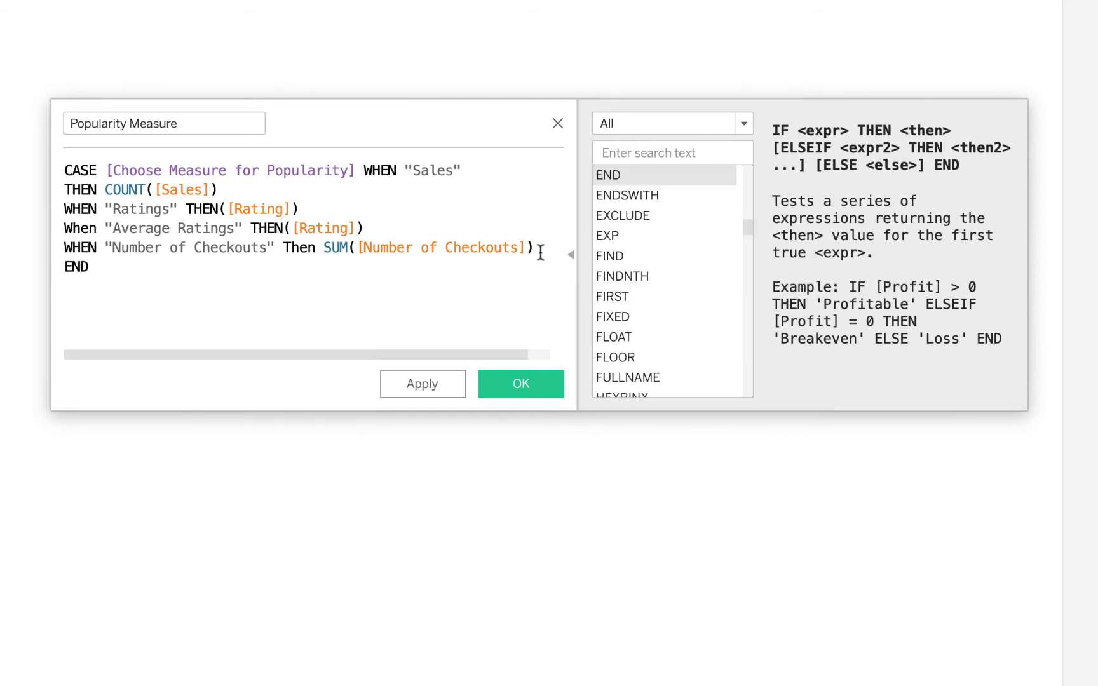
Step: Correct the "Ratings" condition so it reads WHEN "Ratings" THEN COUNT([Rating])
left_click(225, 208)
type("Count(")
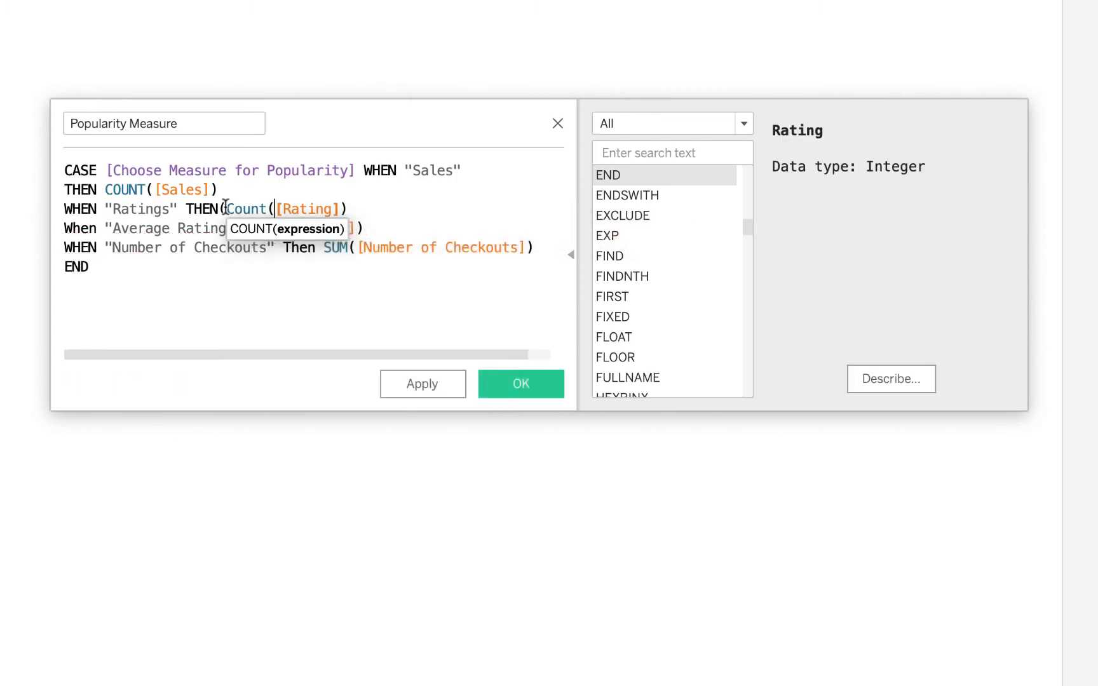
key("BackSpace")
key("BackSpace")
key("BackSpace")
key("BackSpace")
key("BackSpace")
key("BackSpace")
key("BackSpace")
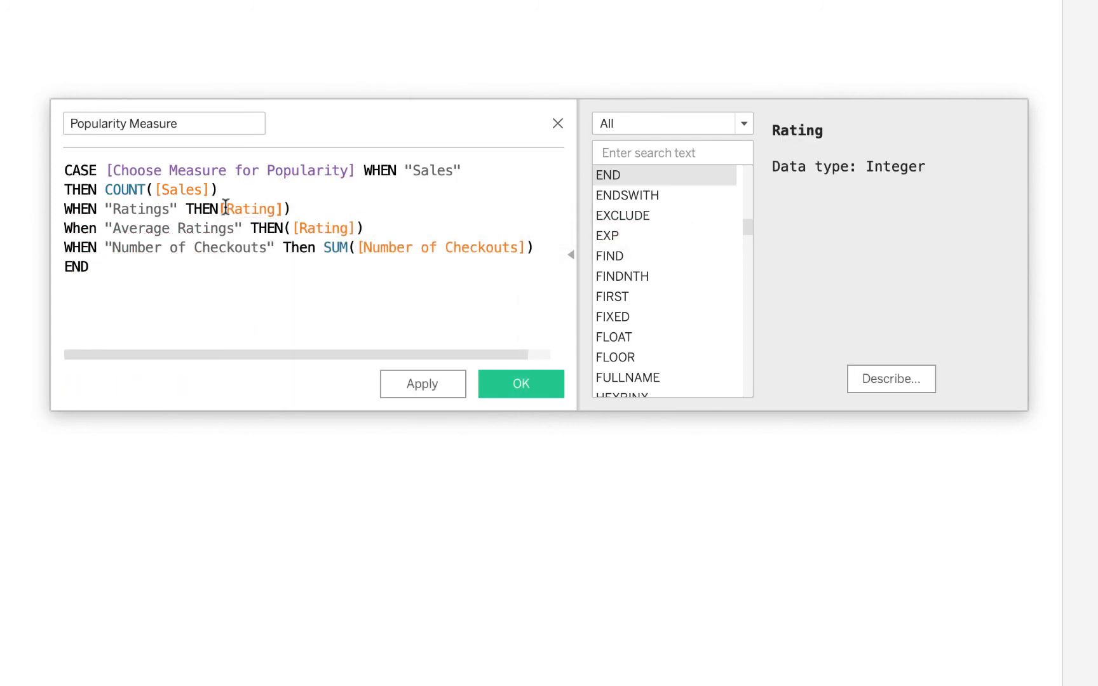
type("Count")
key("Return")
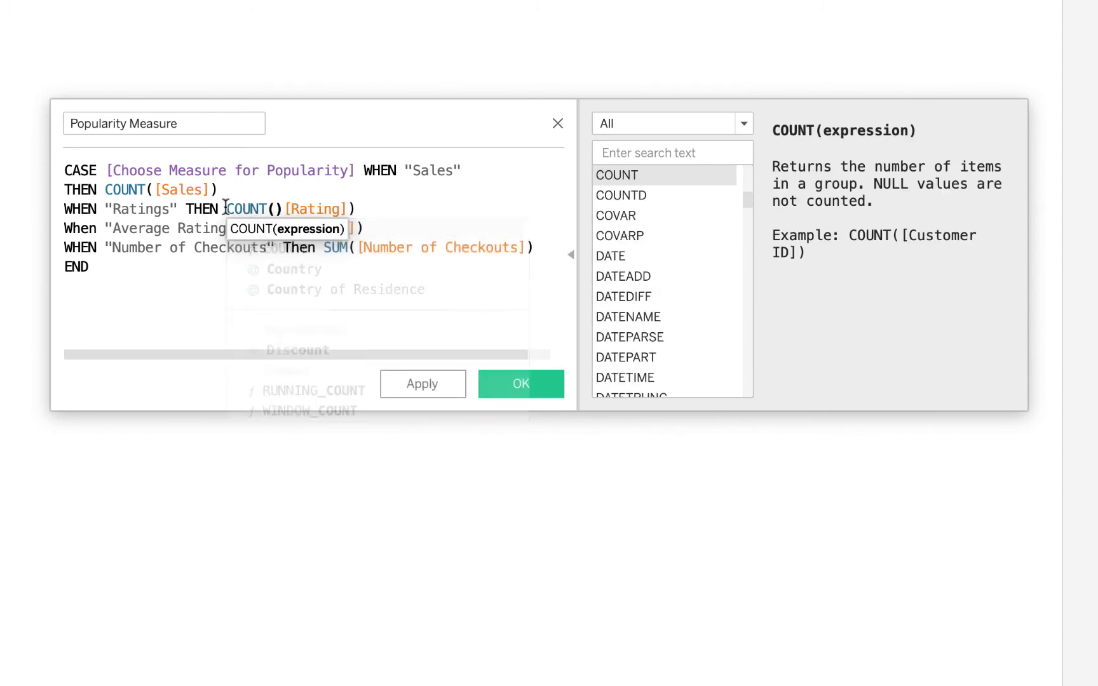
key("Delete")
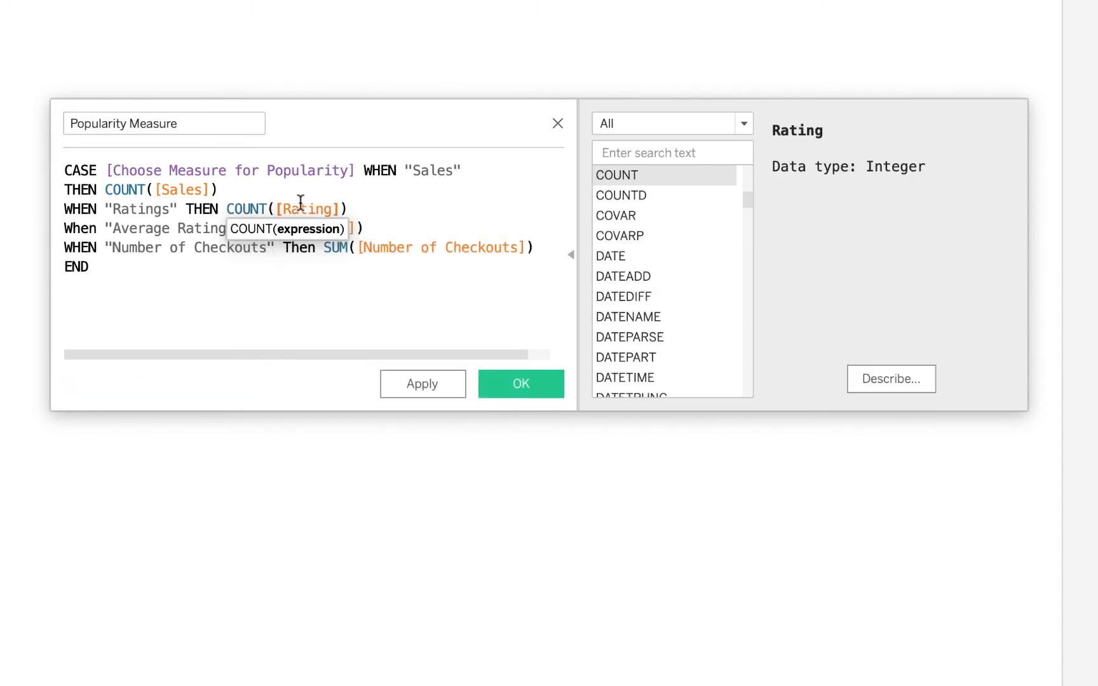
left_click(405, 210)
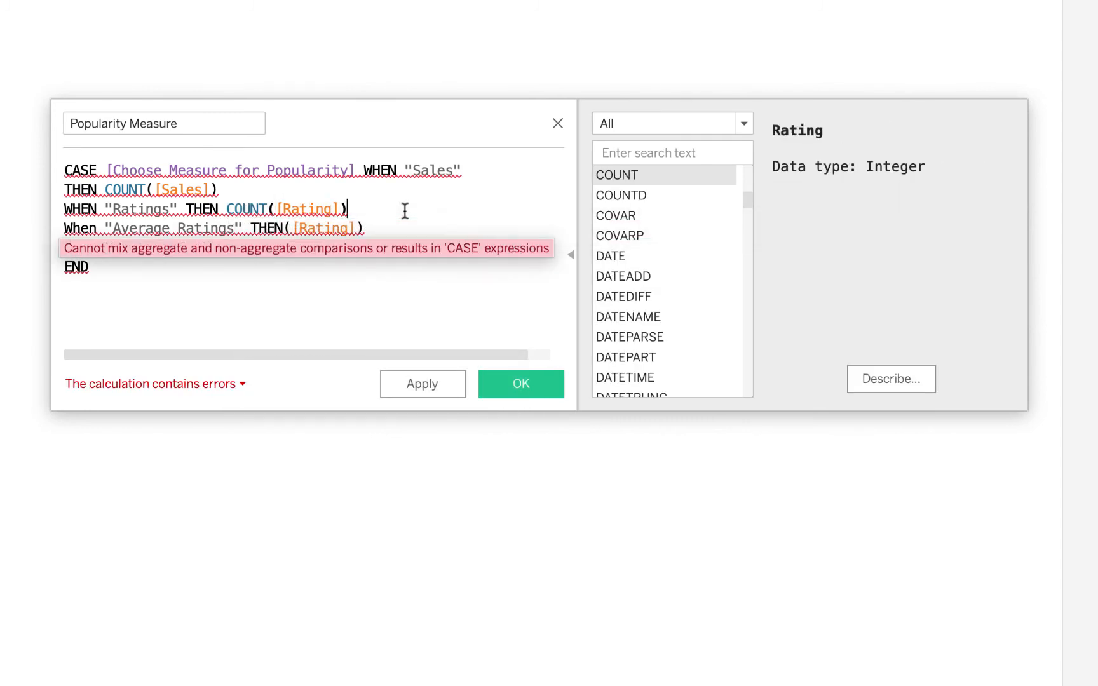
Step: Correct the "Average Ratings" condition to THEN Avg([Rating]) and save the Popularity Measure calculation
left_click(289, 232)
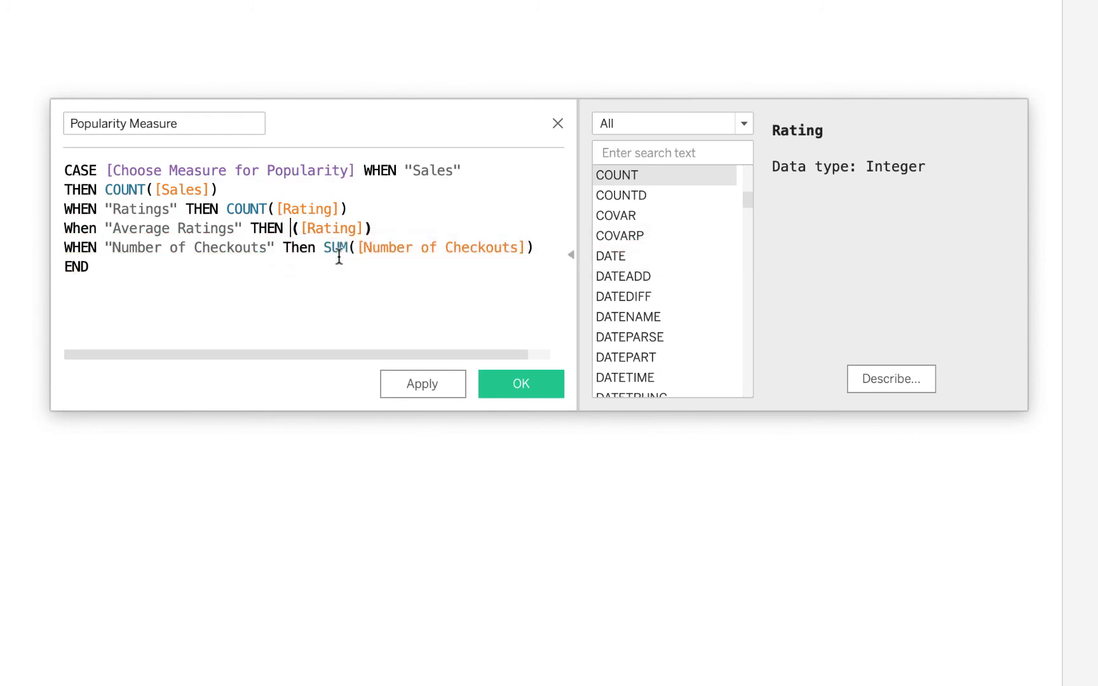
type("A")
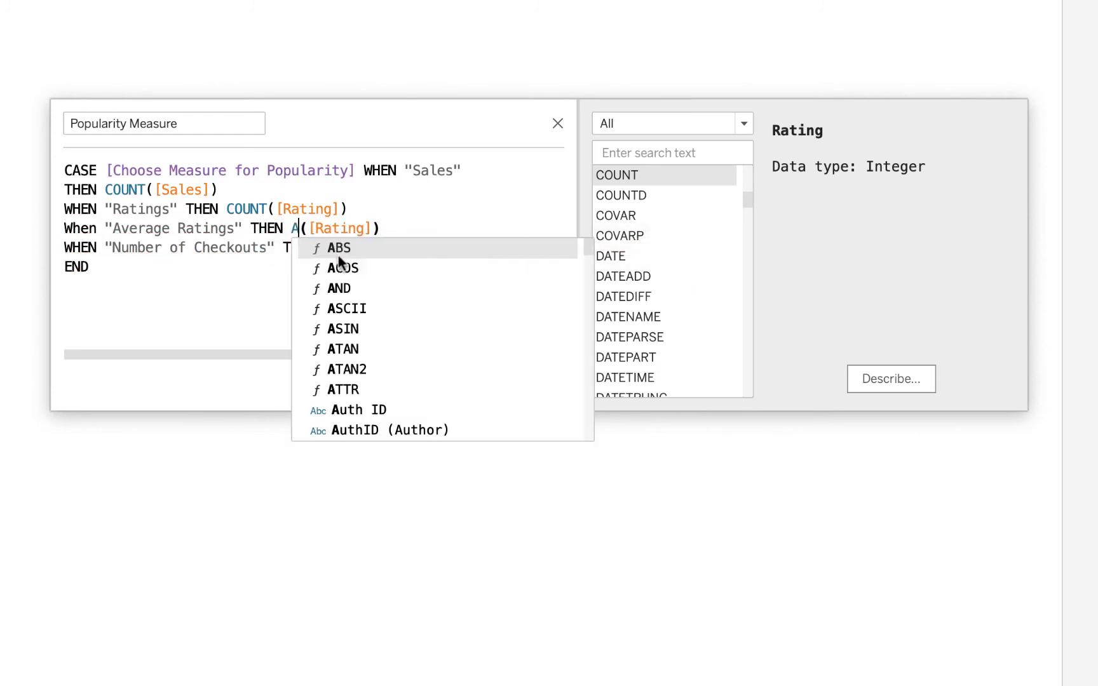
type("vg")
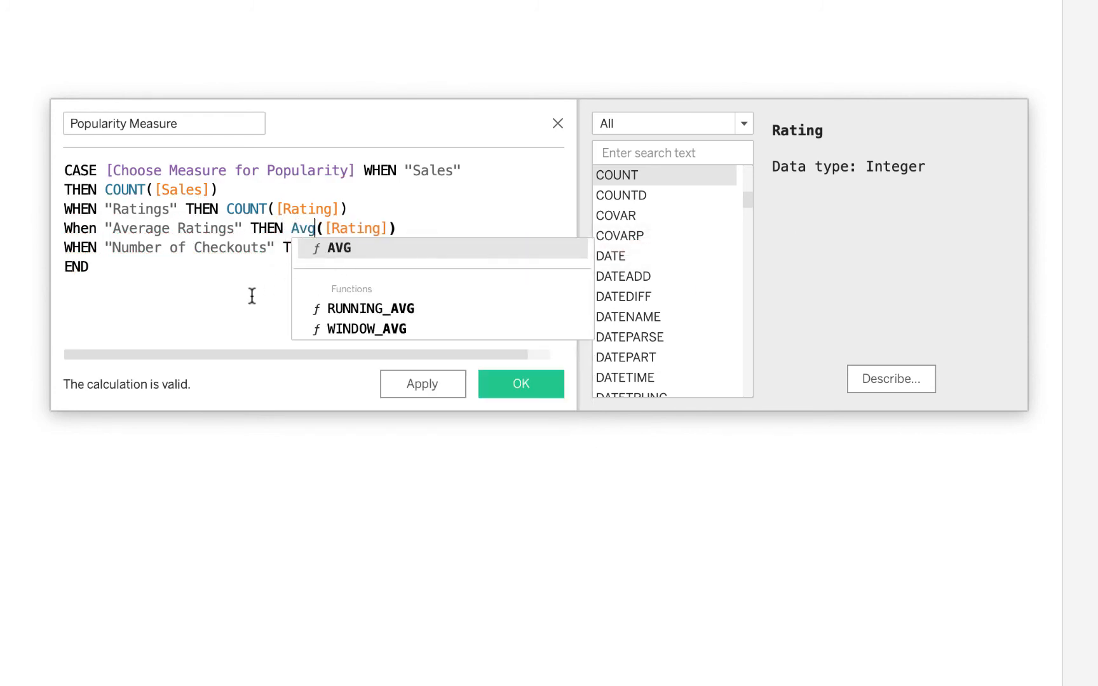
left_click(252, 296)
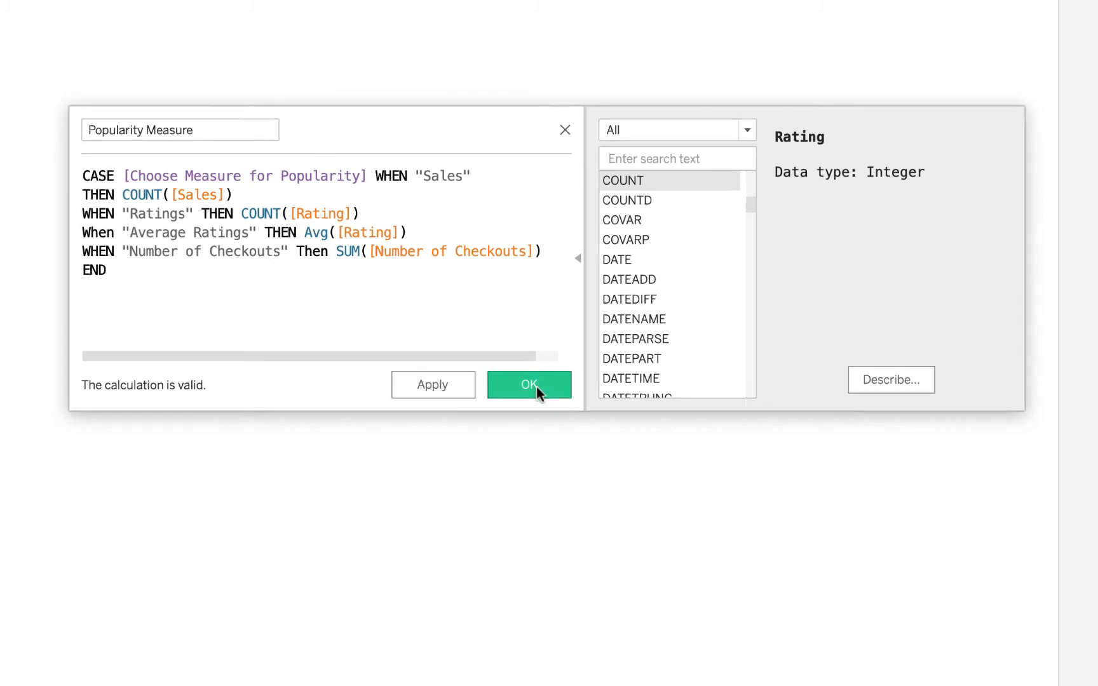
left_click(531, 385)
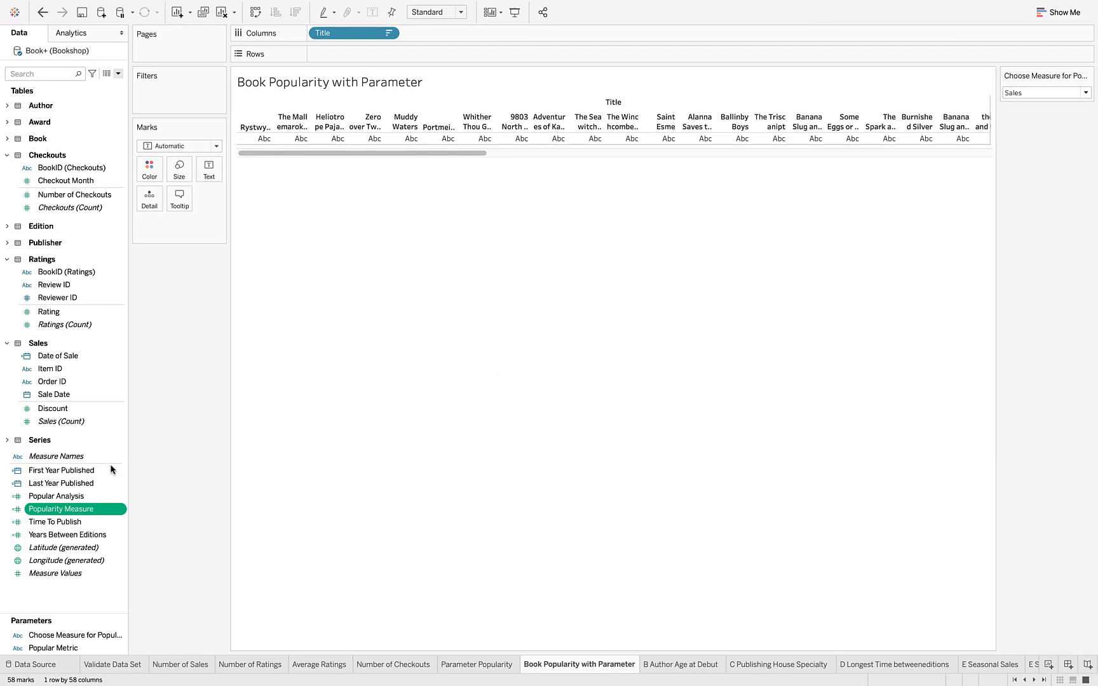
Step: Plot Popularity Measure on the rows against Title and sort the bars in descending order
left_click_drag(57, 513, 343, 54)
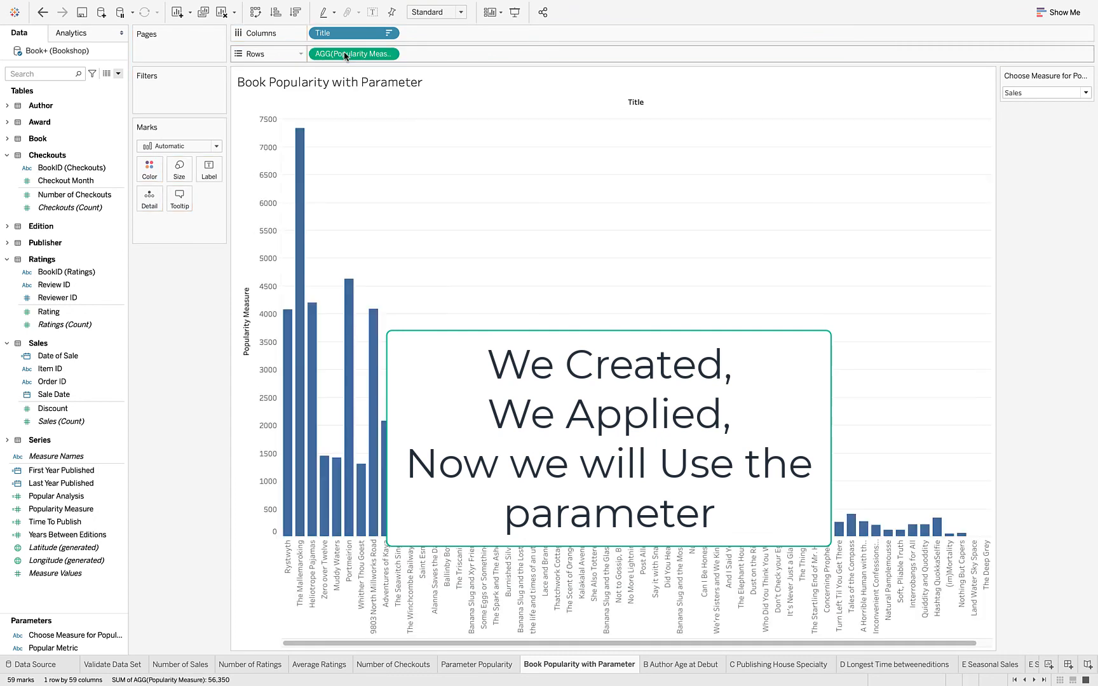
left_click(295, 12)
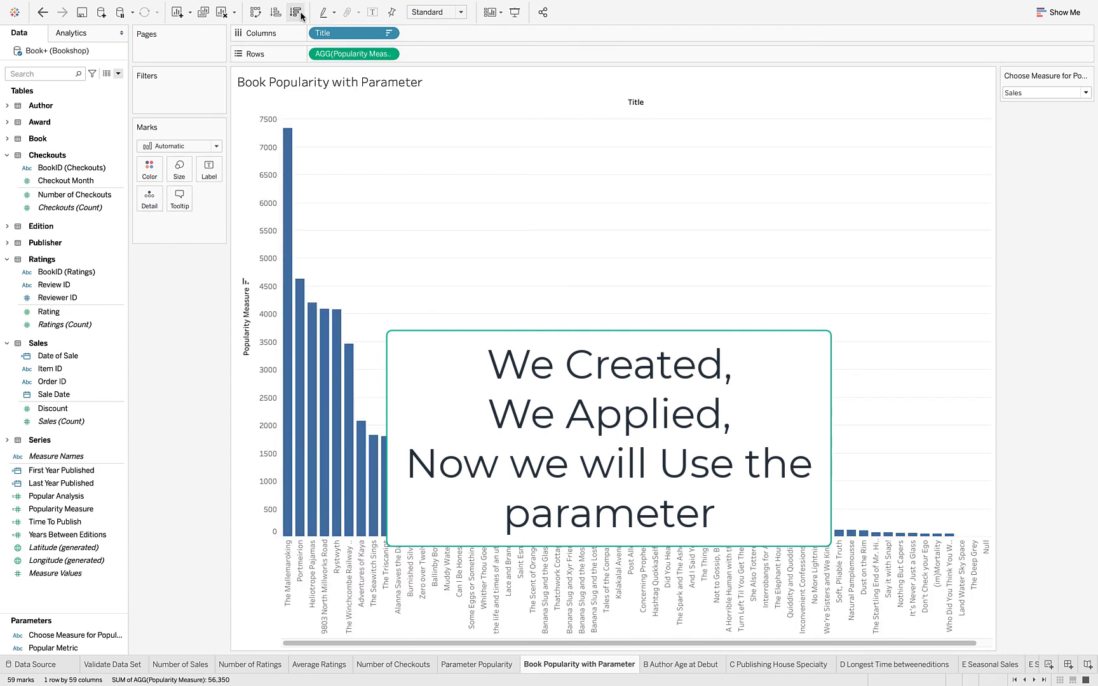
Step: Check the chart with the popularity parameter set to Ratings, Average Ratings and Number of Checkouts, and return it to Sales
left_click(1085, 92)
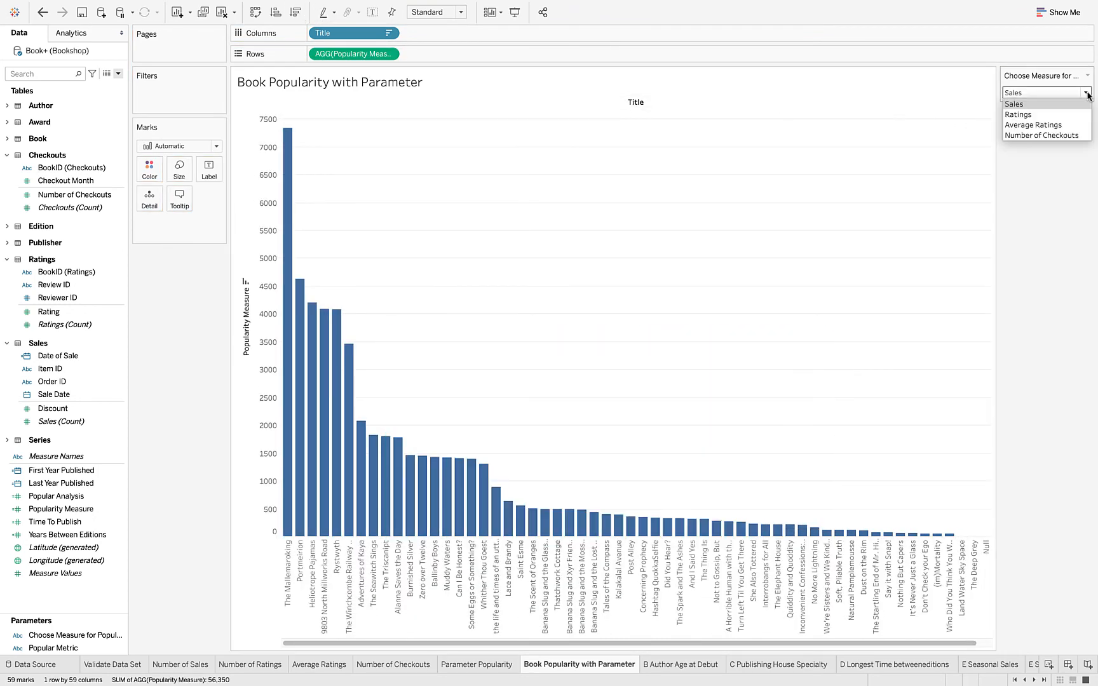
left_click(1035, 115)
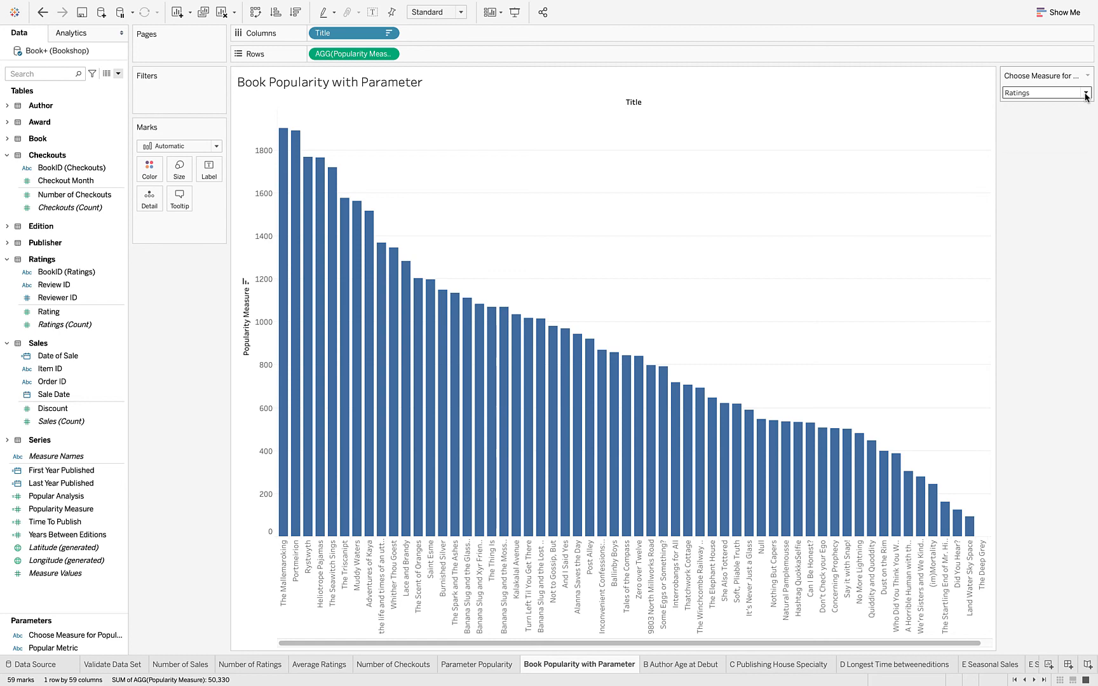
left_click(1085, 93)
left_click(1054, 123)
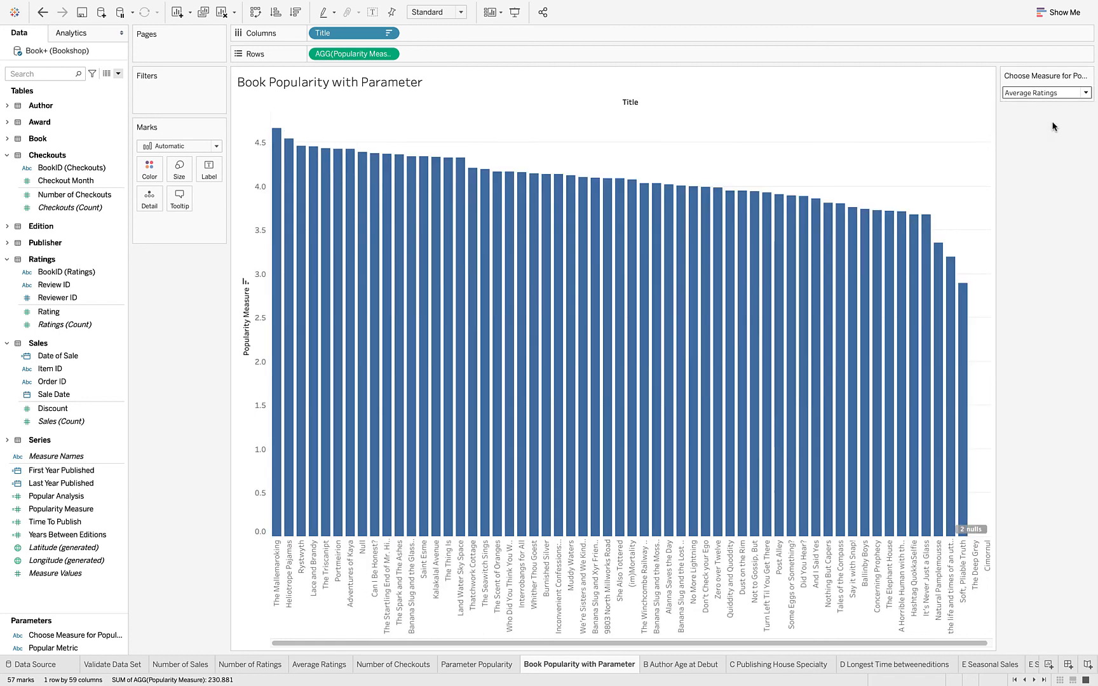
left_click(1085, 93)
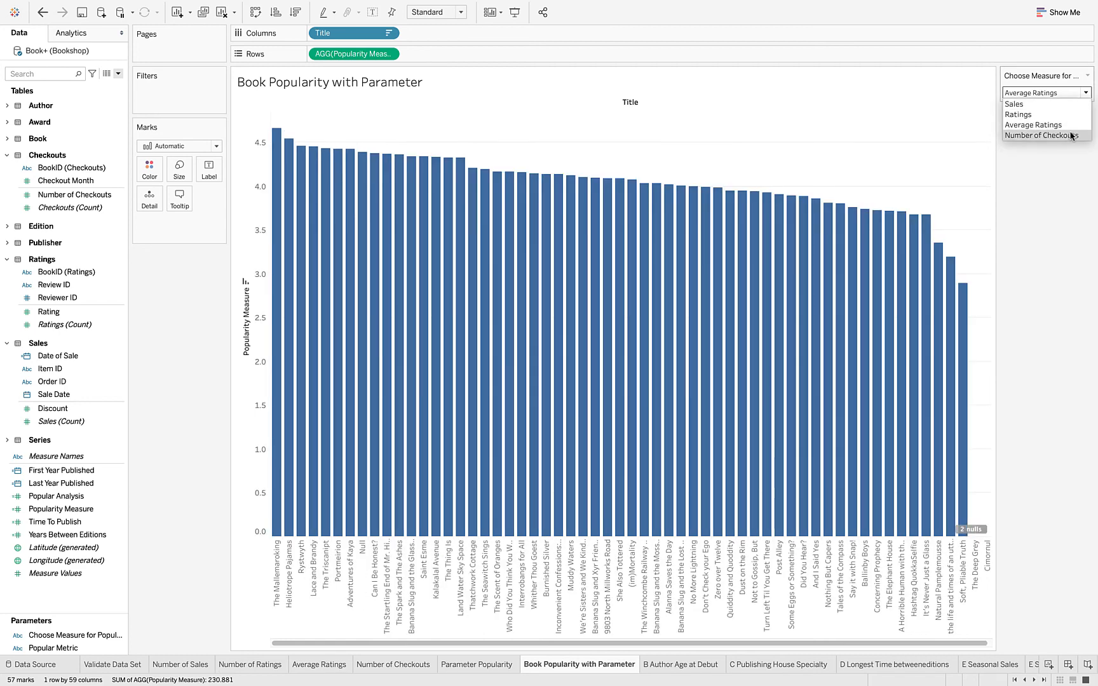
left_click(1071, 135)
left_click(1086, 92)
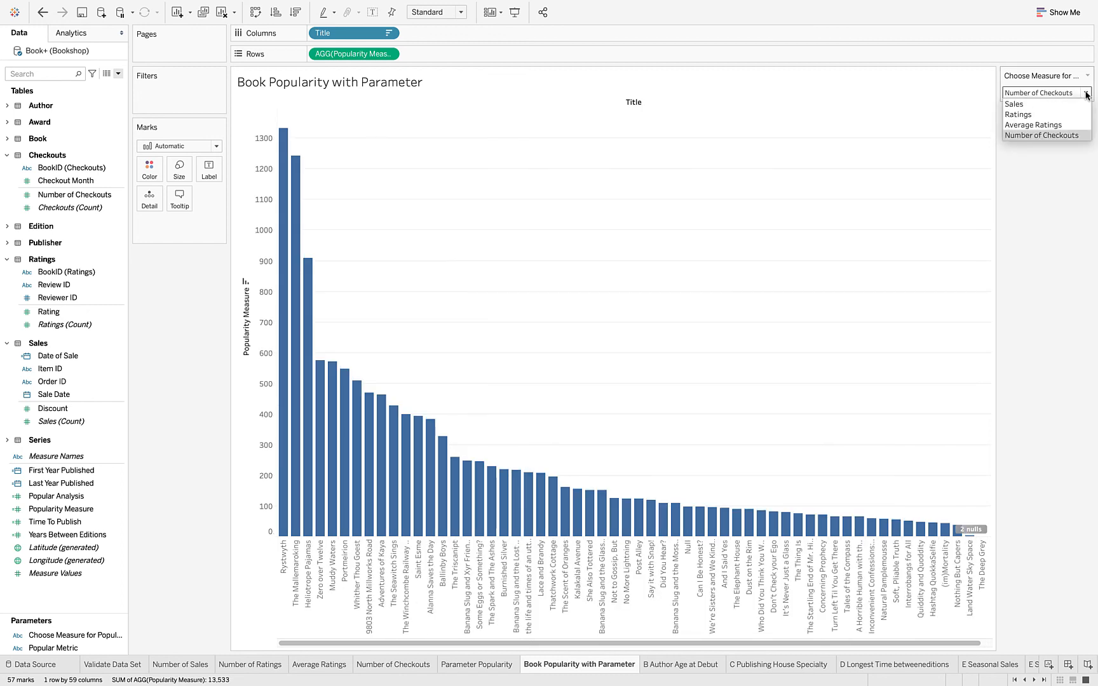
left_click(1036, 105)
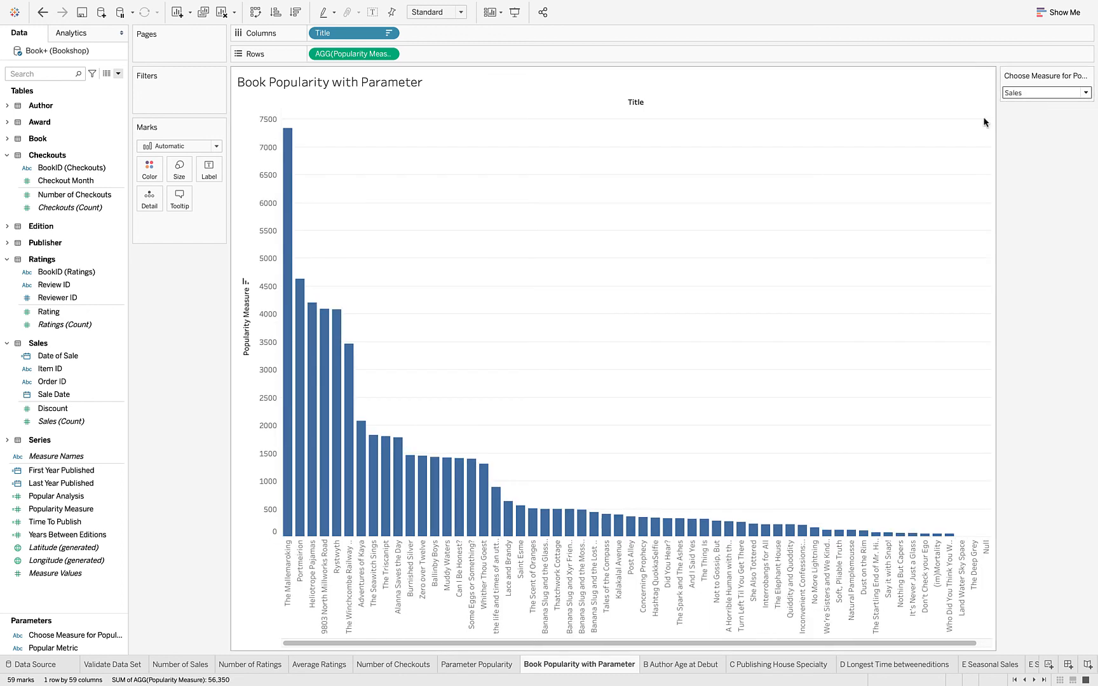
Step: Replace the chart title with "Book Popularity by" followed by the inserted Choose Measure for Popularity parameter
double_click(403, 89)
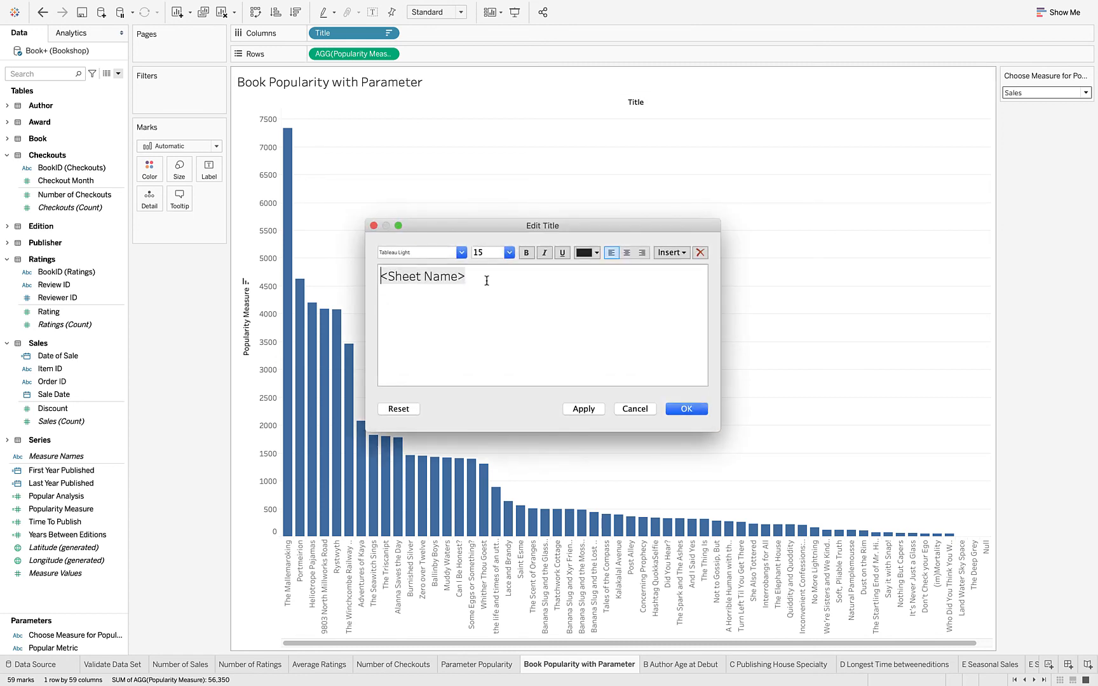
left_click_drag(393, 286, 379, 282)
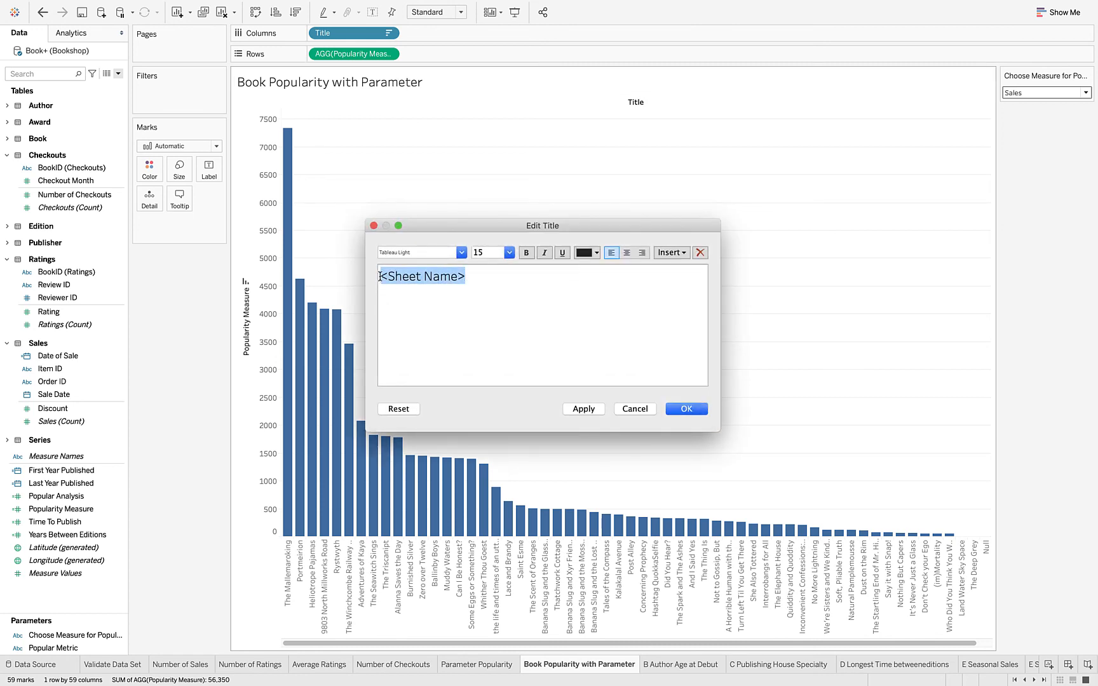
type("Book Pu")
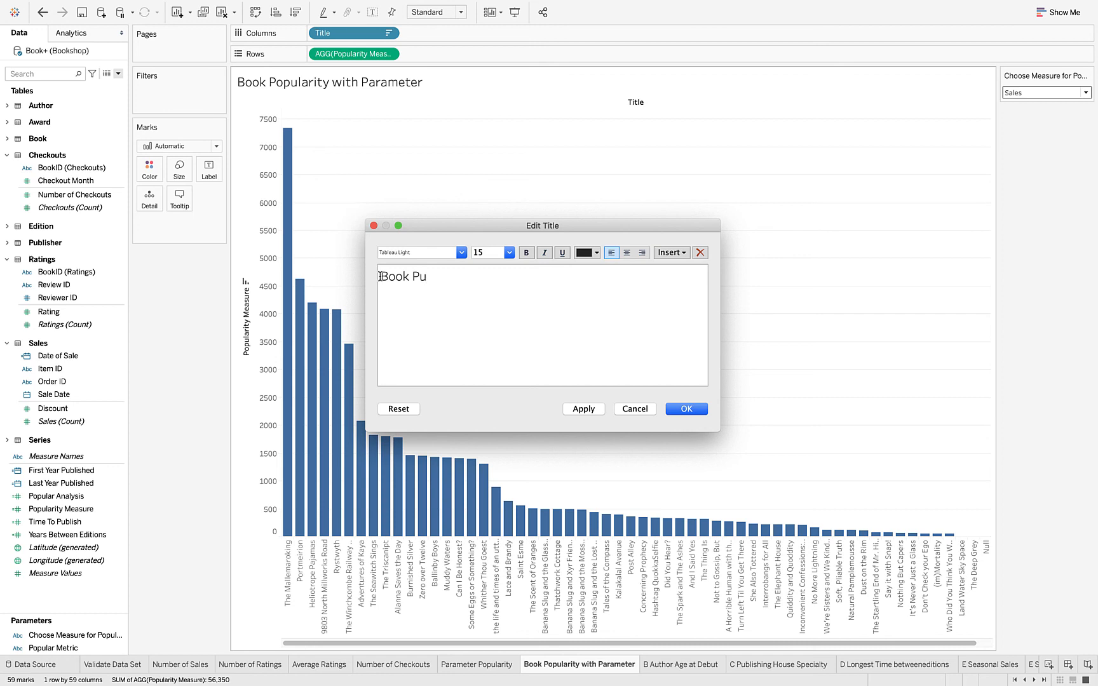
key("BackSpace")
type("opularity by")
left_click(682, 252)
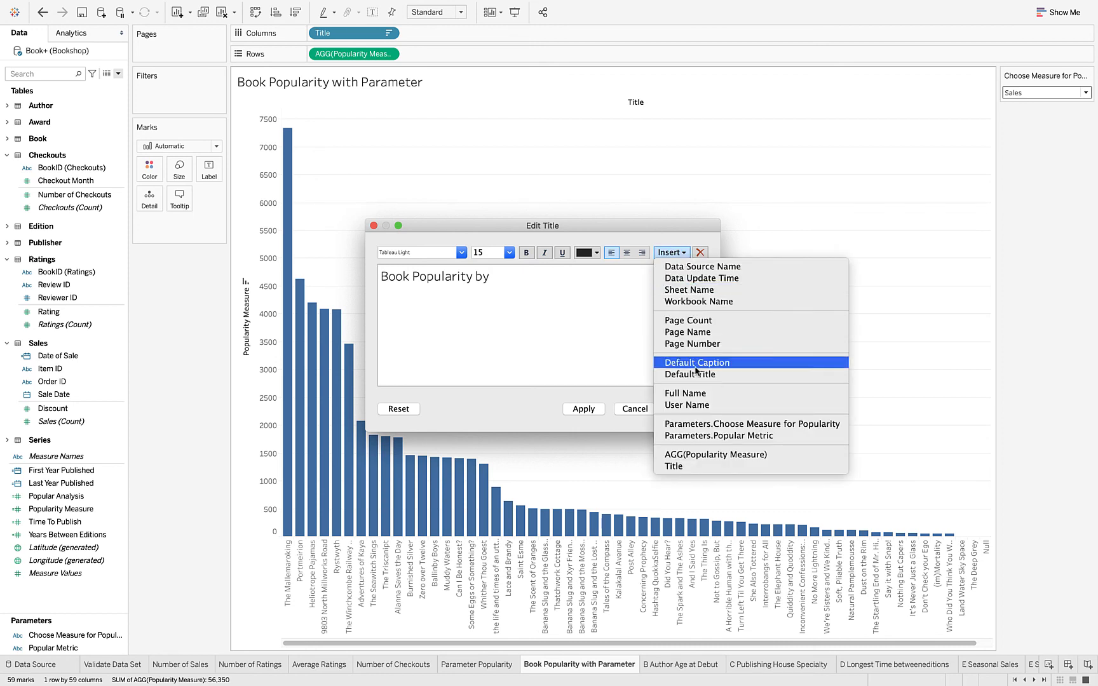
left_click(697, 431)
left_click(688, 409)
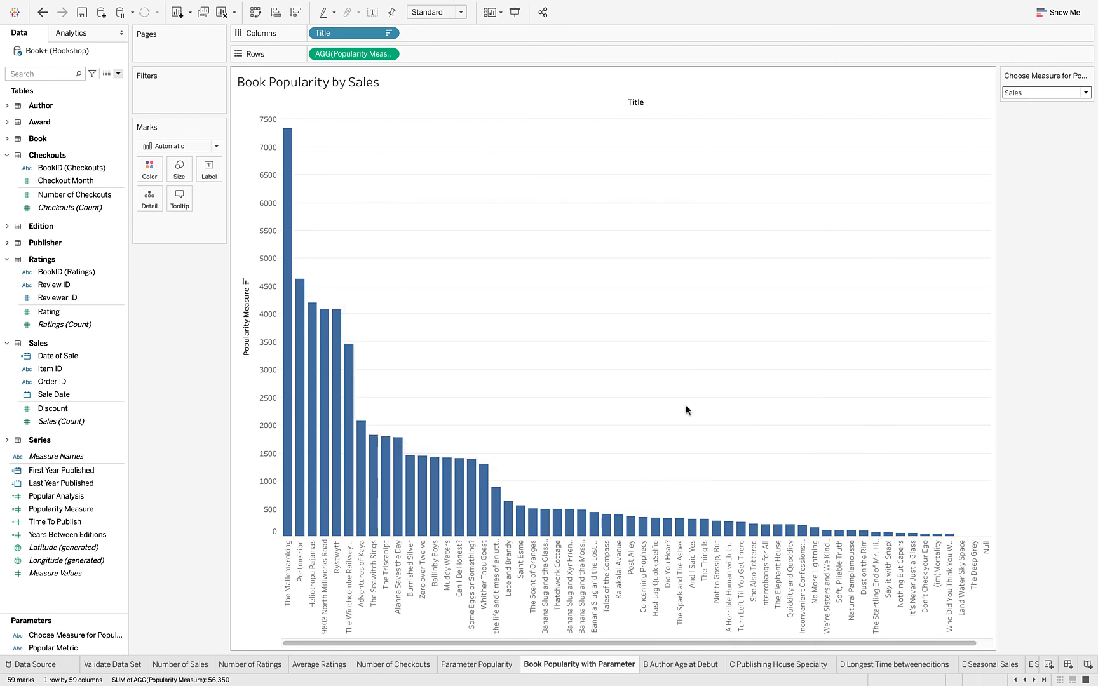
Step: Switch the popularity parameter to Ratings and on to Average Ratings to test the dynamic title
left_click(1085, 93)
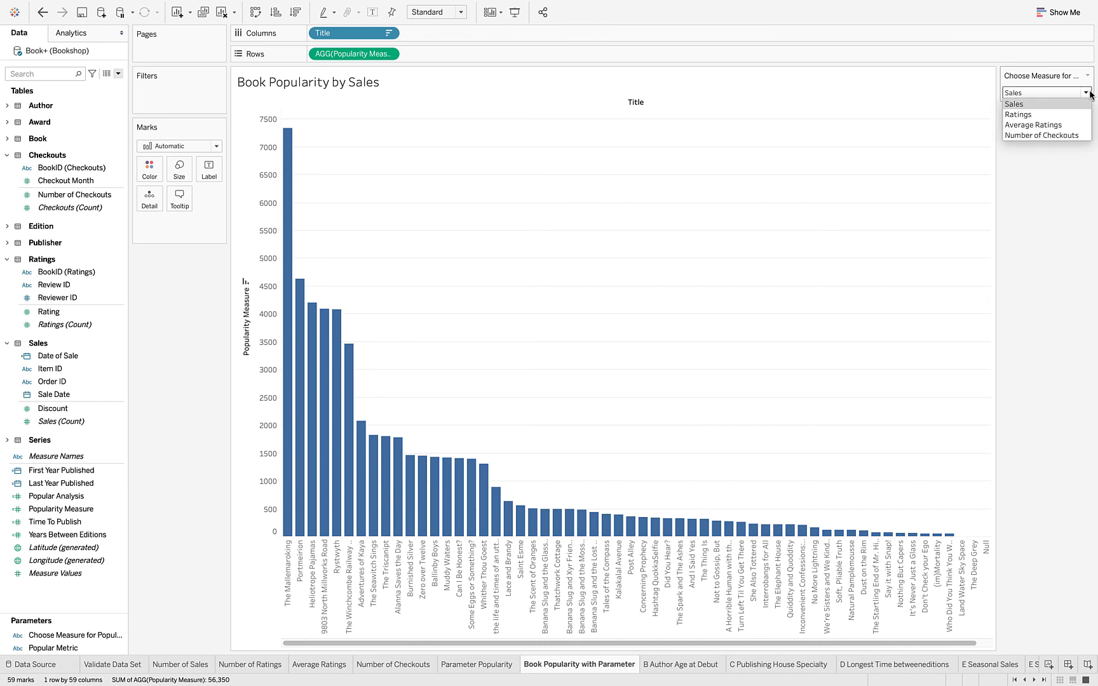
left_click(1026, 115)
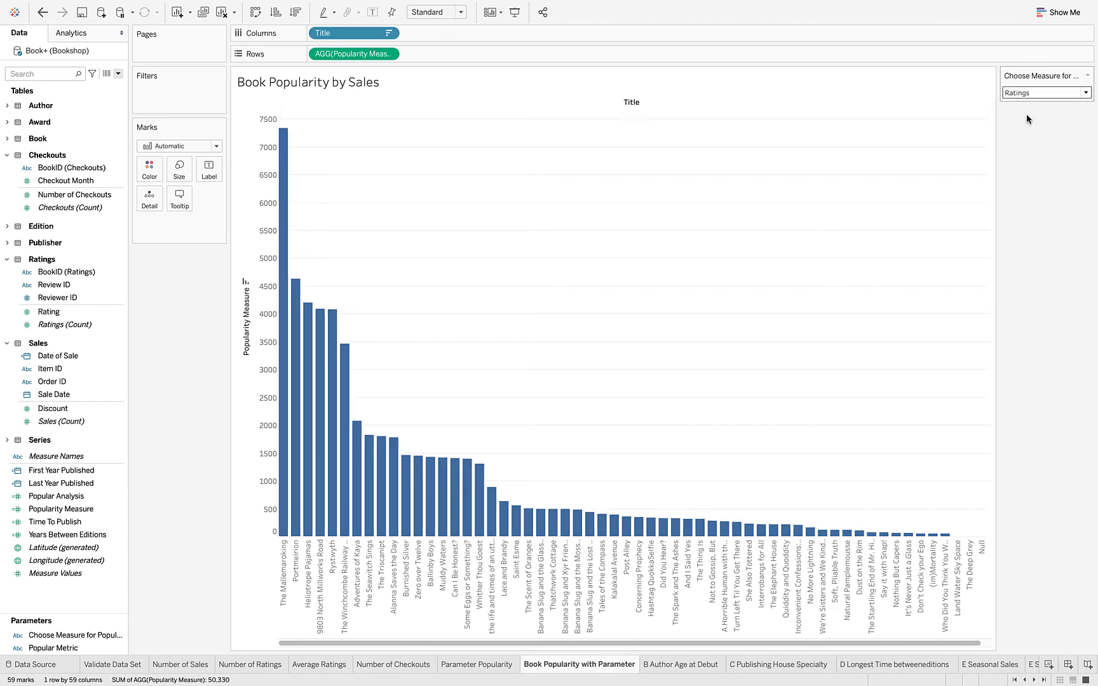
left_click(1085, 97)
left_click(1056, 125)
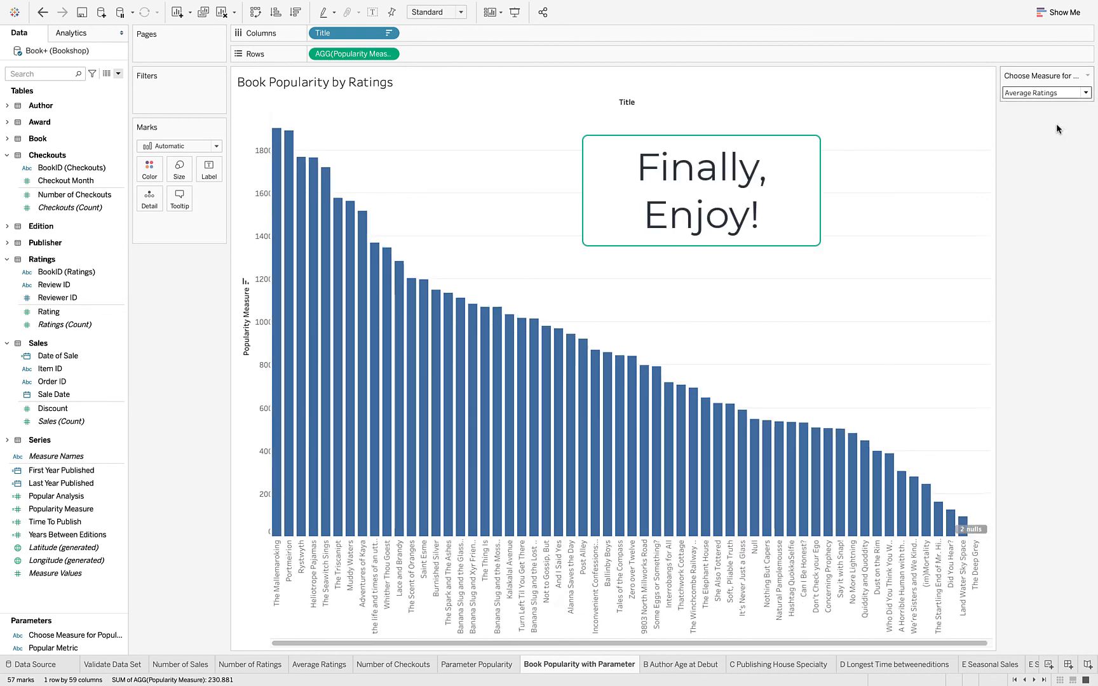